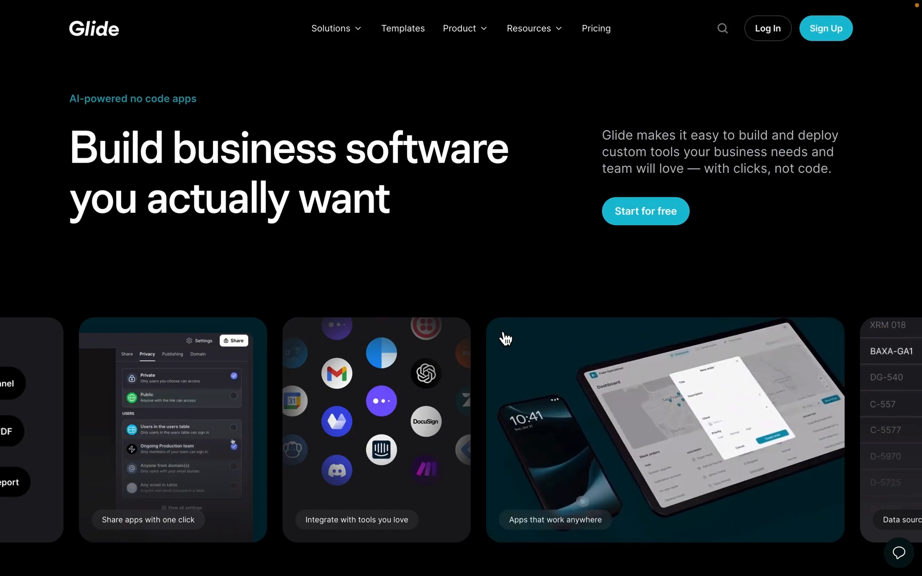
- Scroll through the Glide homepage to look it over
scroll(505, 338, down, 3)
scroll(506, 338, down, 10)
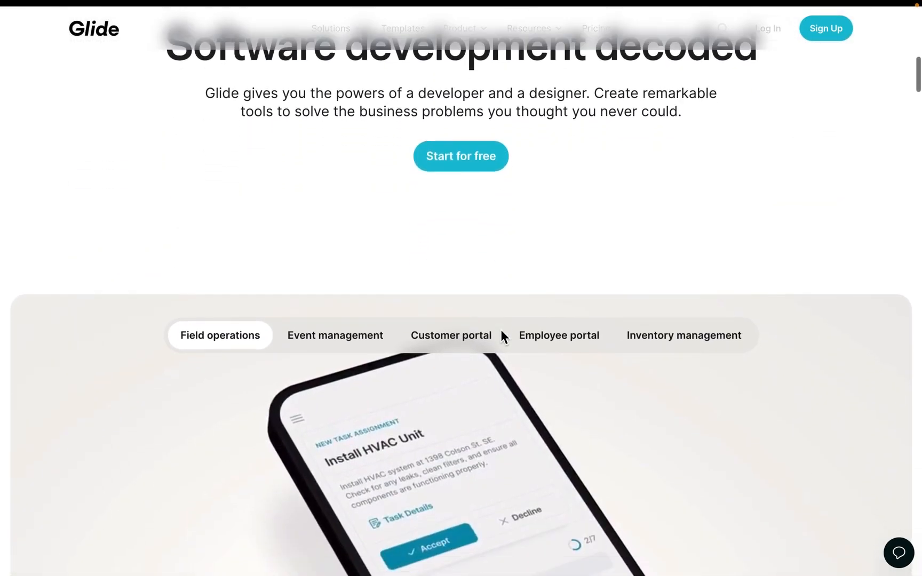
scroll(502, 329, down, 1)
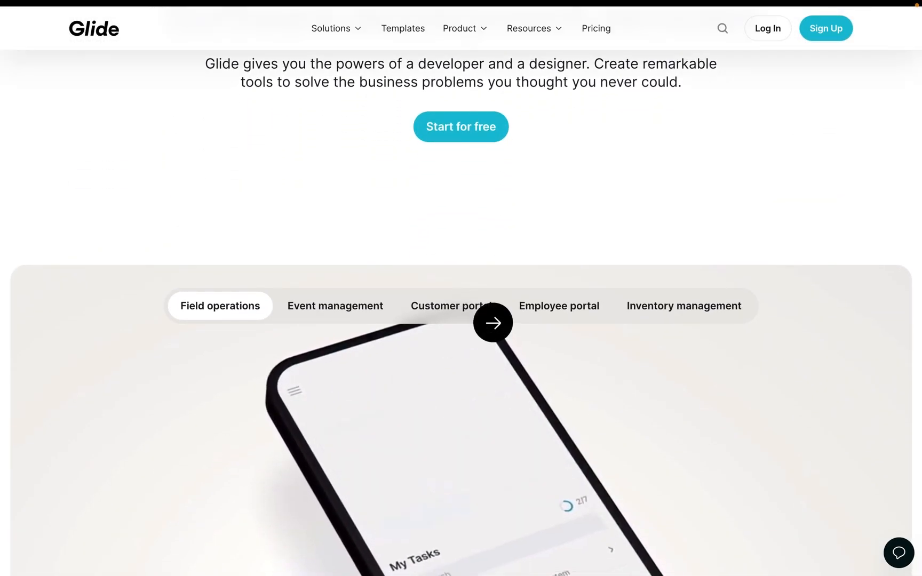
scroll(494, 322, down, 4)
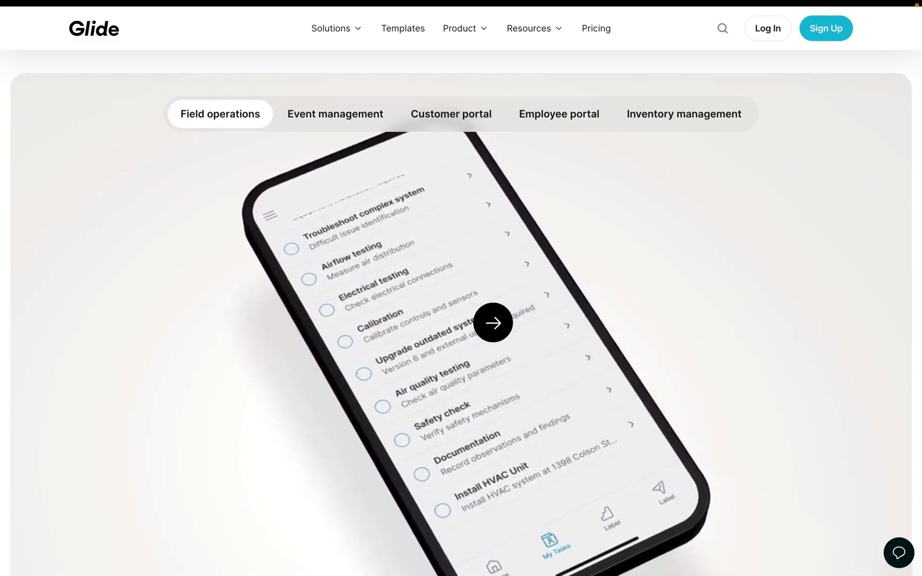
scroll(494, 322, down, 3)
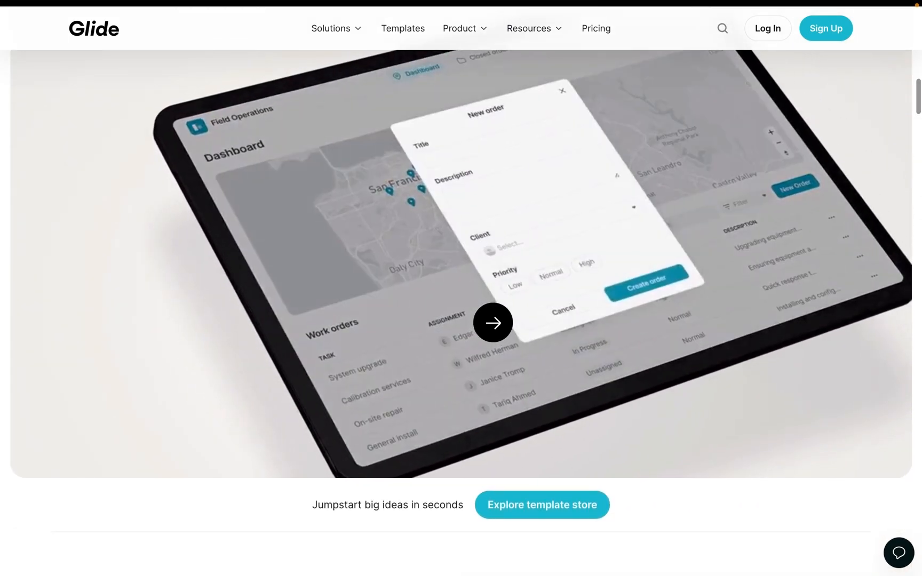
scroll(493, 323, down, 2)
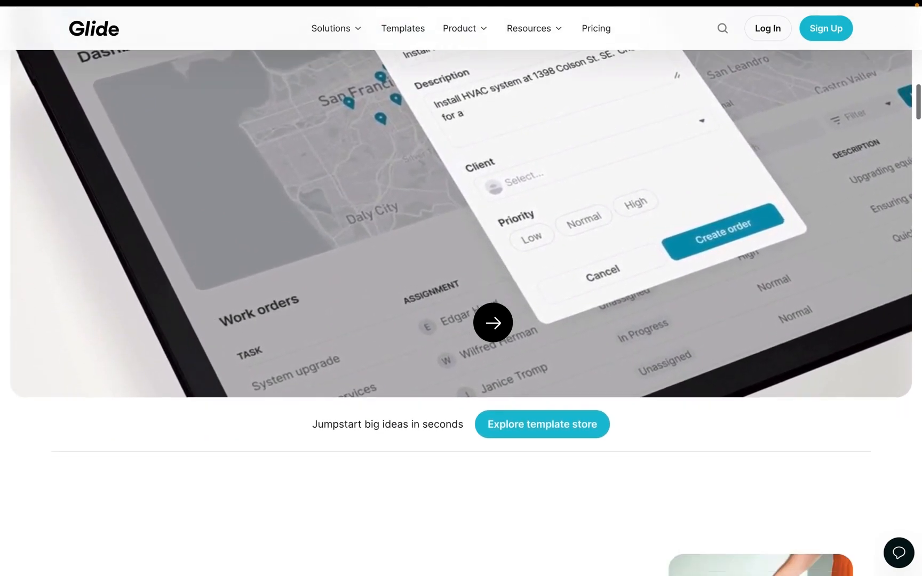
scroll(493, 322, down, 10)
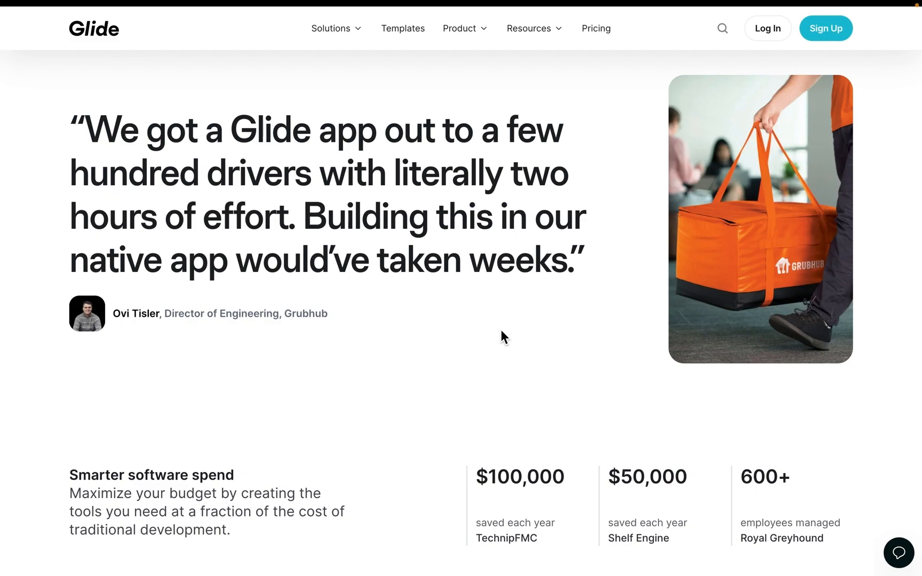
scroll(500, 331, down, 12)
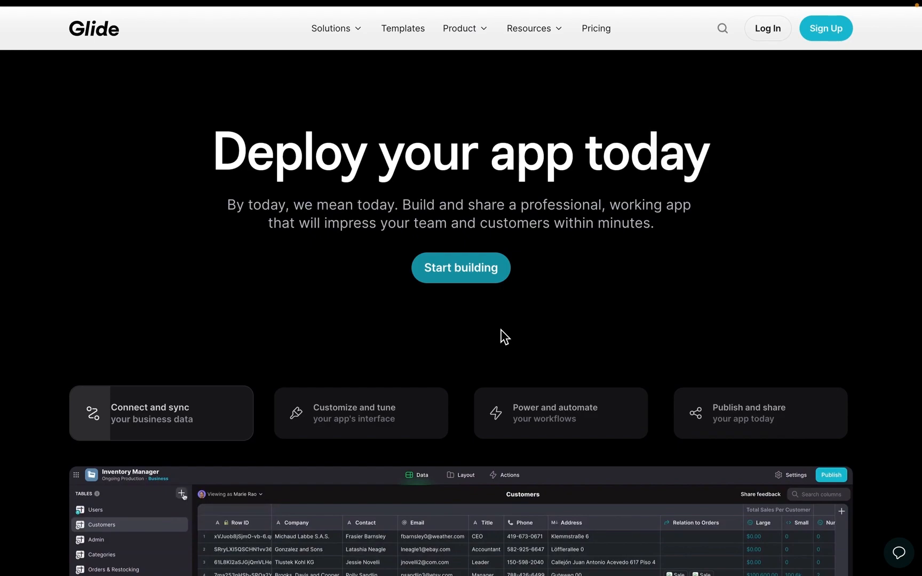
scroll(505, 336, down, 6)
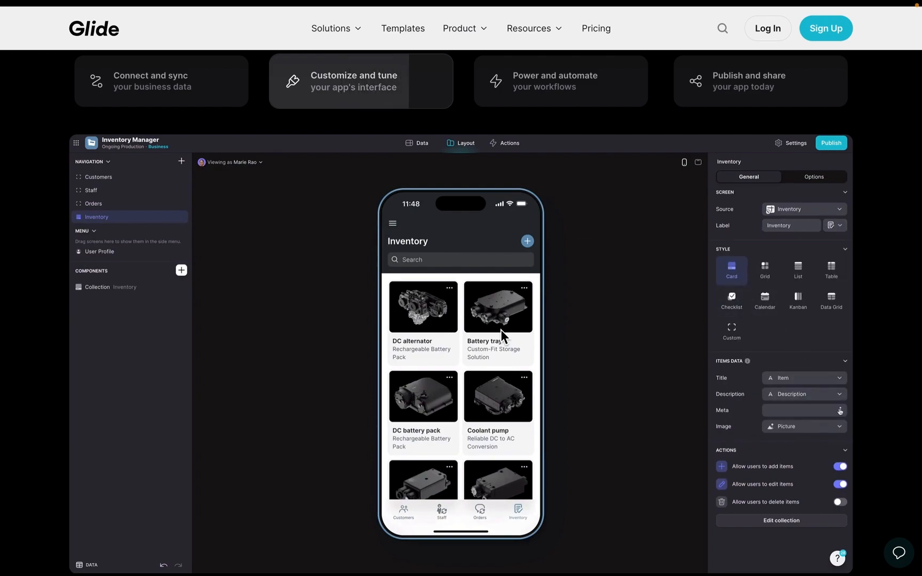
scroll(502, 329, down, 1)
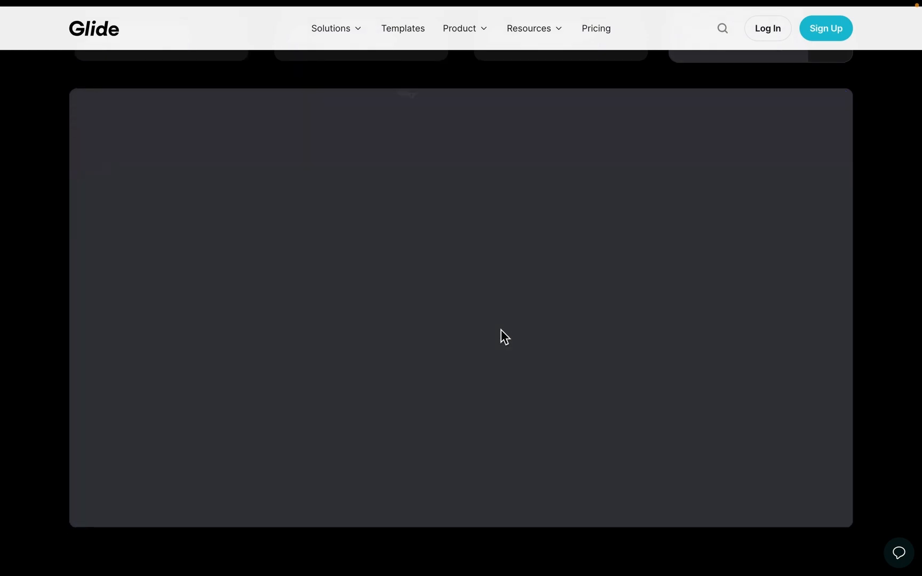
scroll(504, 338, down, 1)
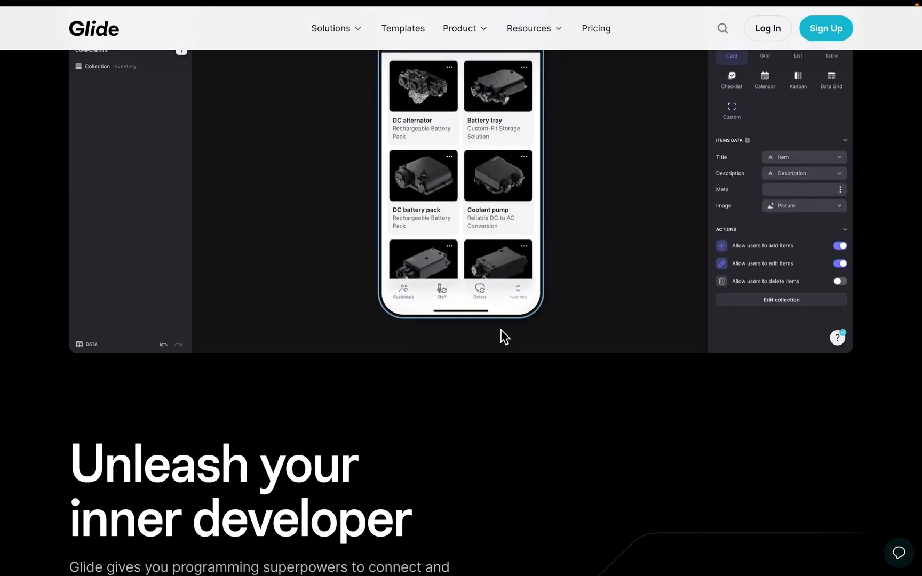
scroll(763, 196, up, 15)
scroll(763, 195, up, 10)
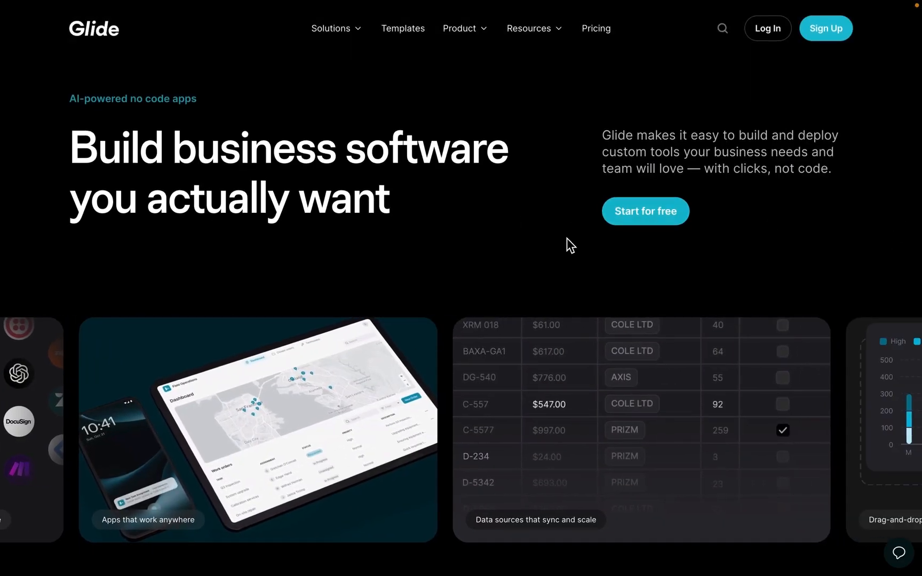
- Sign up for Glide with the team's Google account and authorize Glide's access
click(828, 36)
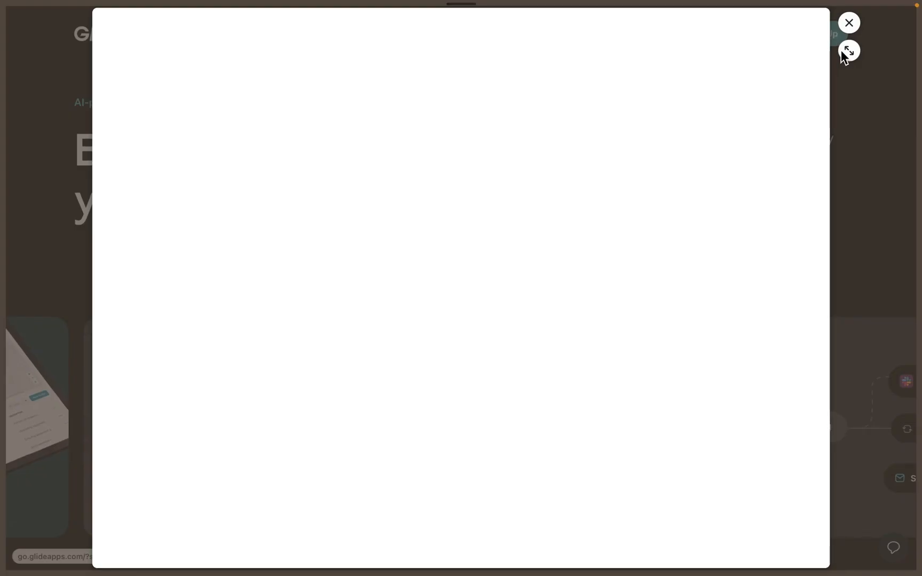
click(849, 50)
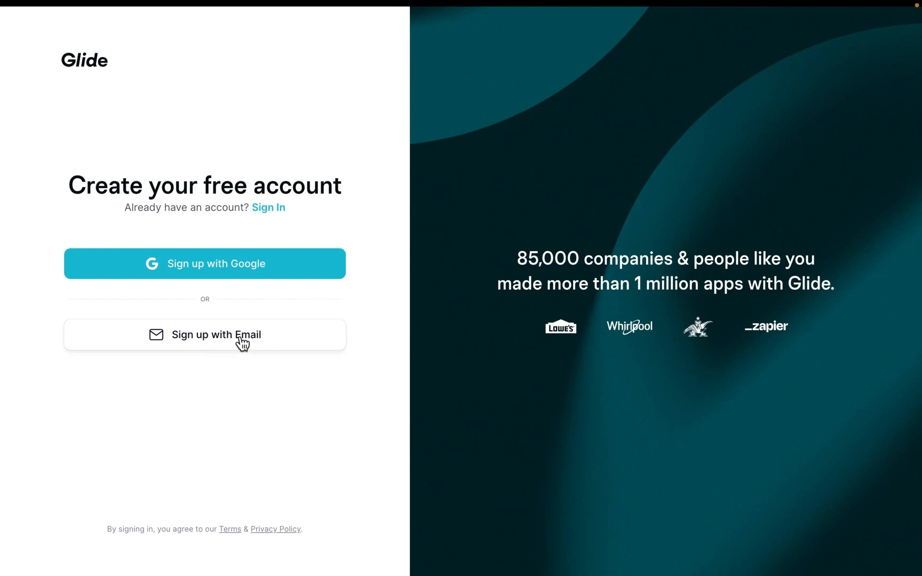
click(287, 272)
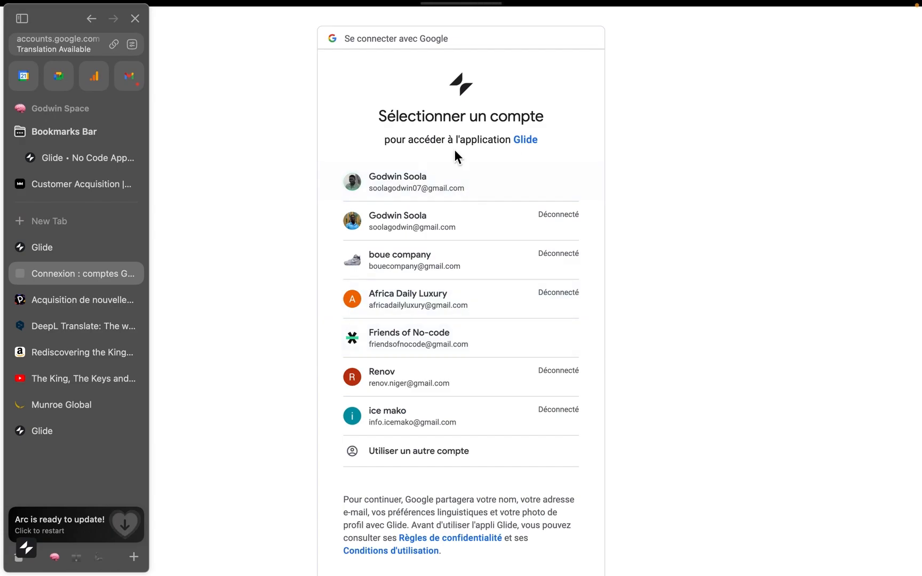
click(480, 345)
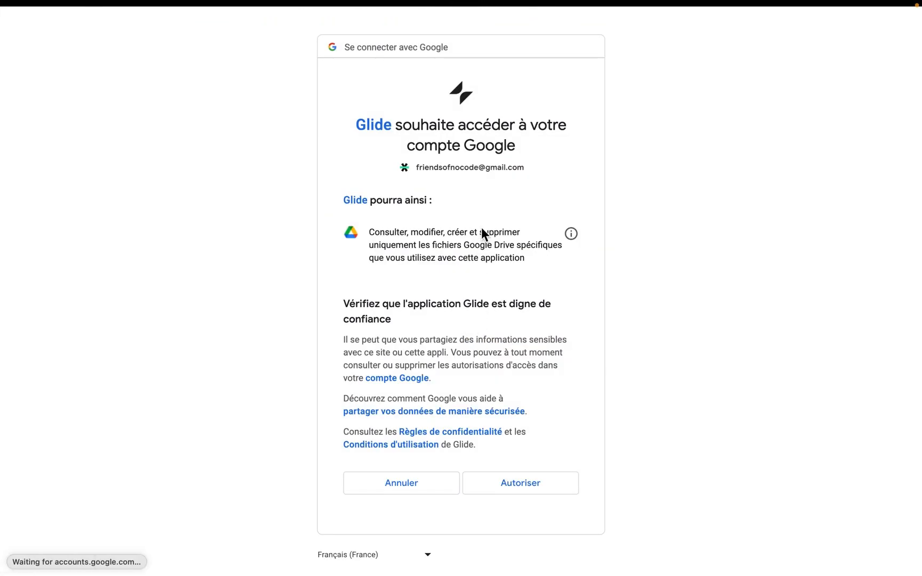
click(539, 483)
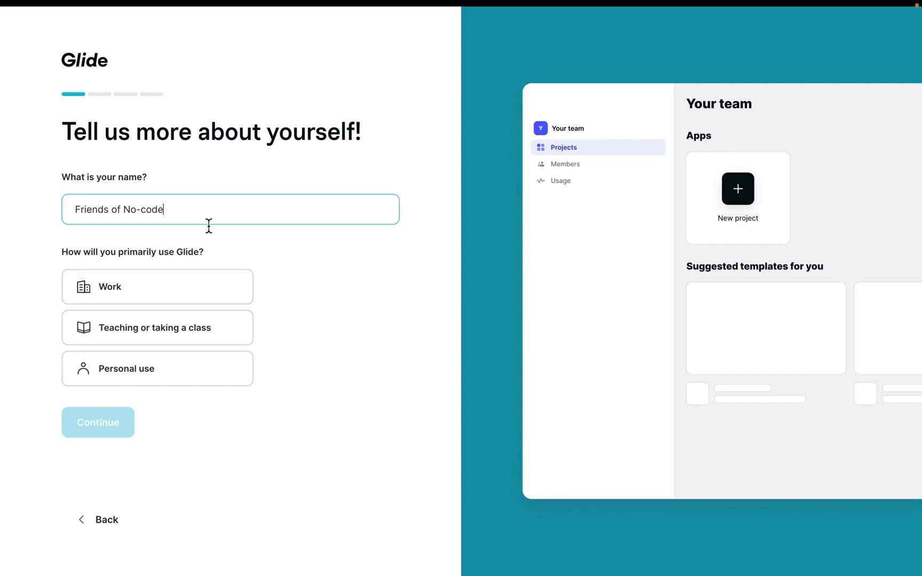
- Choose personal use, opt in to tips, accept the Terms and Privacy Policy, and create Friends' team
click(161, 375)
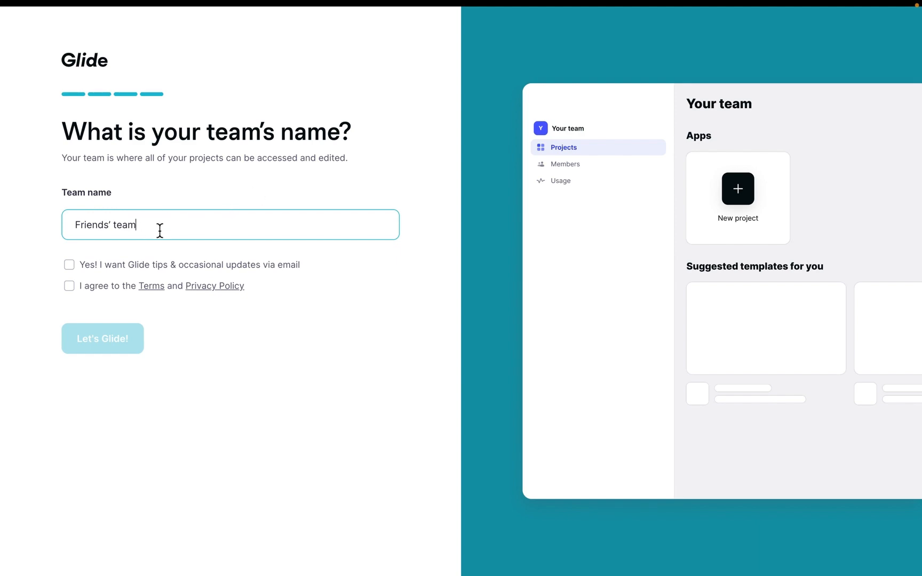
click(71, 266)
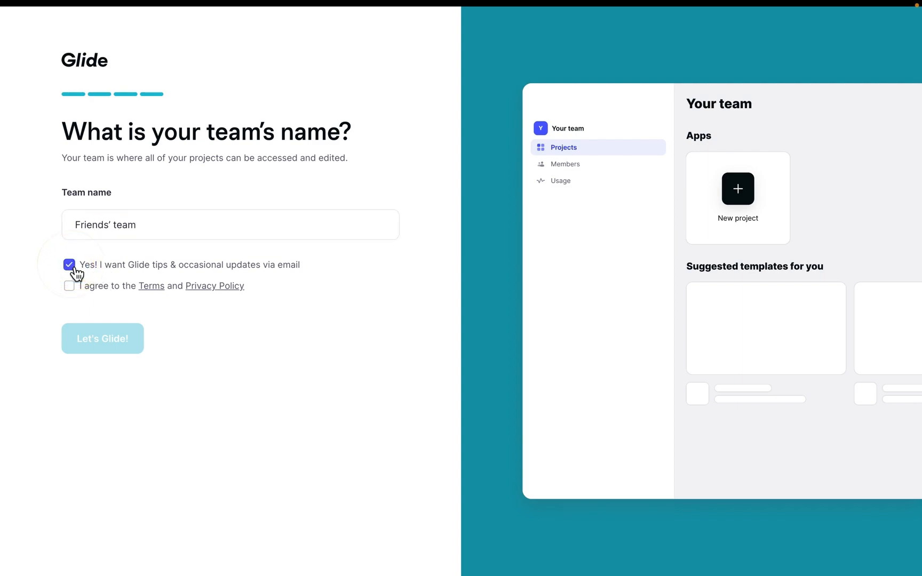
click(69, 288)
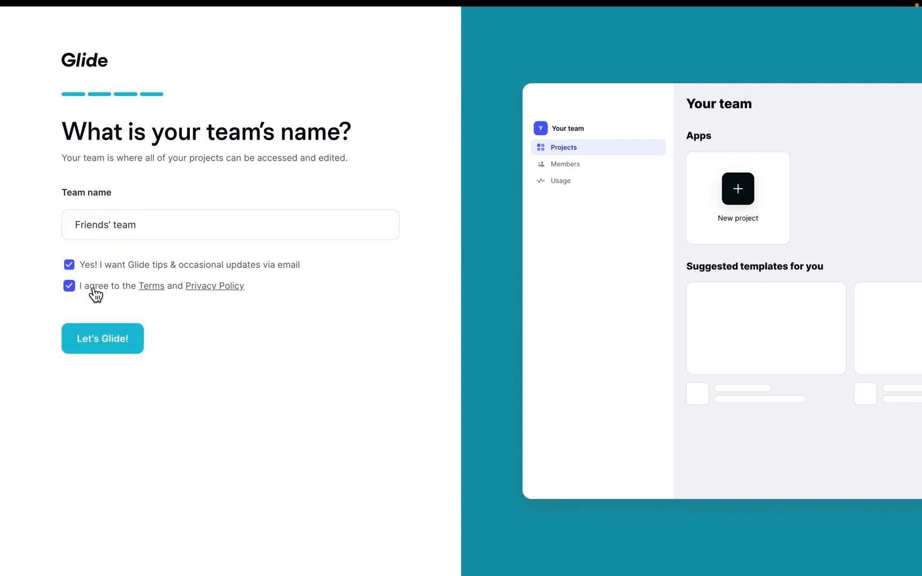
click(112, 341)
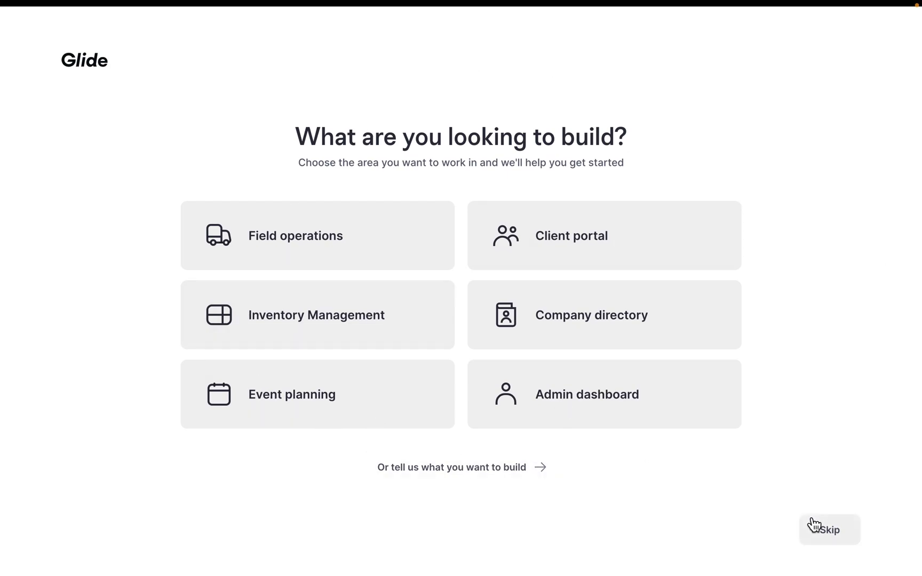
- Skip the 'What are you looking to build?' and 'Connect your data' onboarding pages
click(843, 539)
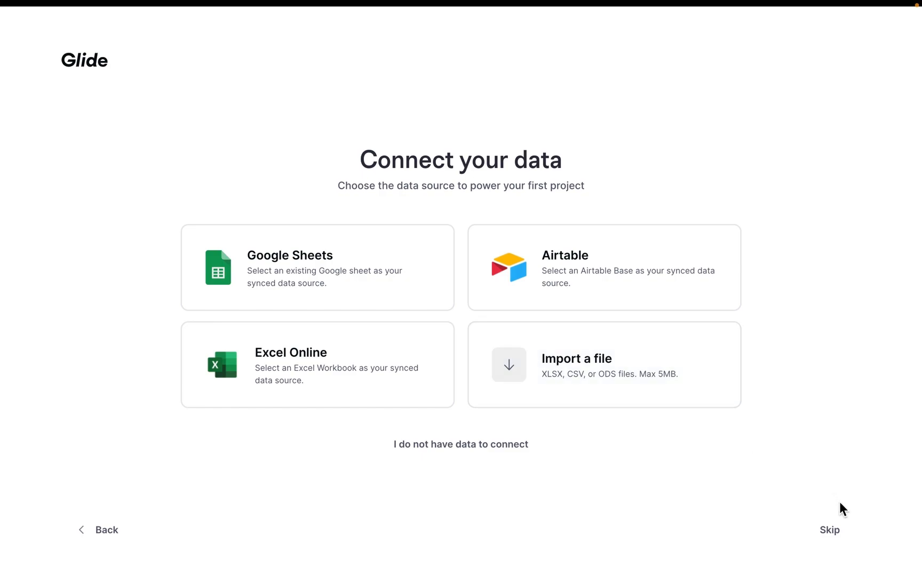
click(831, 531)
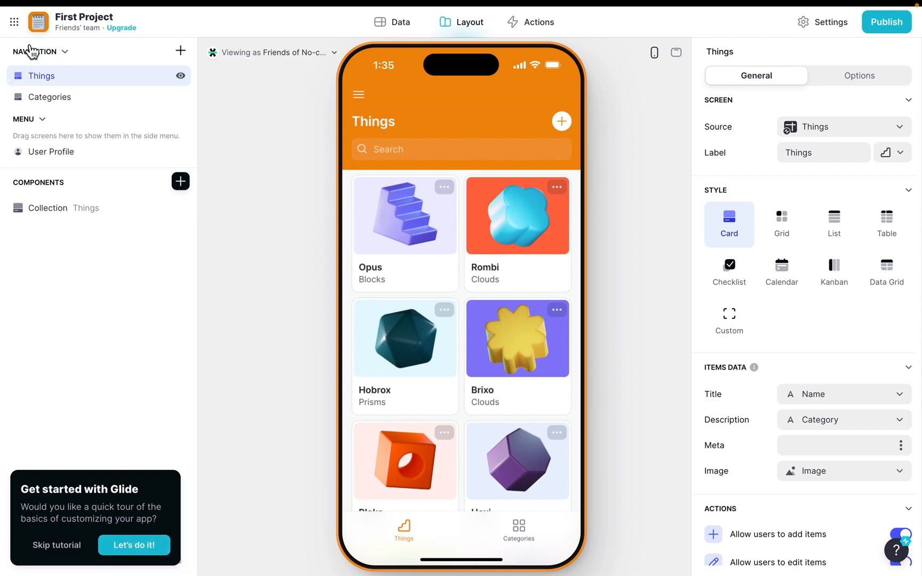
- Go back from the First Project editor to the Friends' team dashboard
click(17, 26)
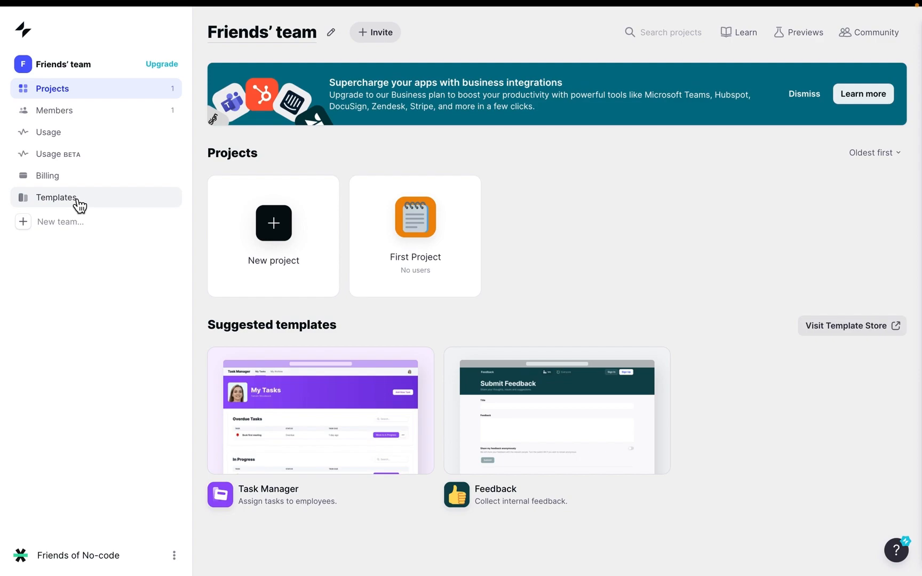
click(90, 138)
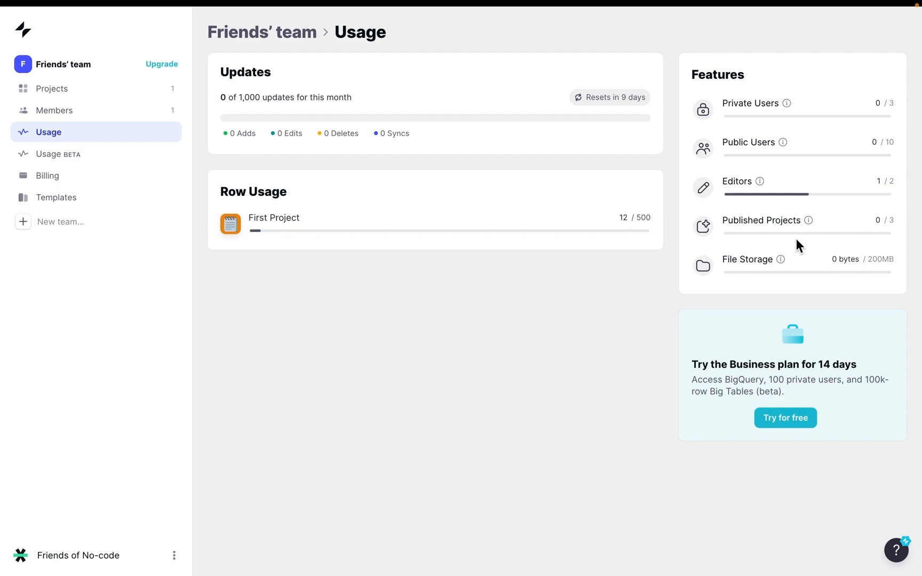
click(154, 114)
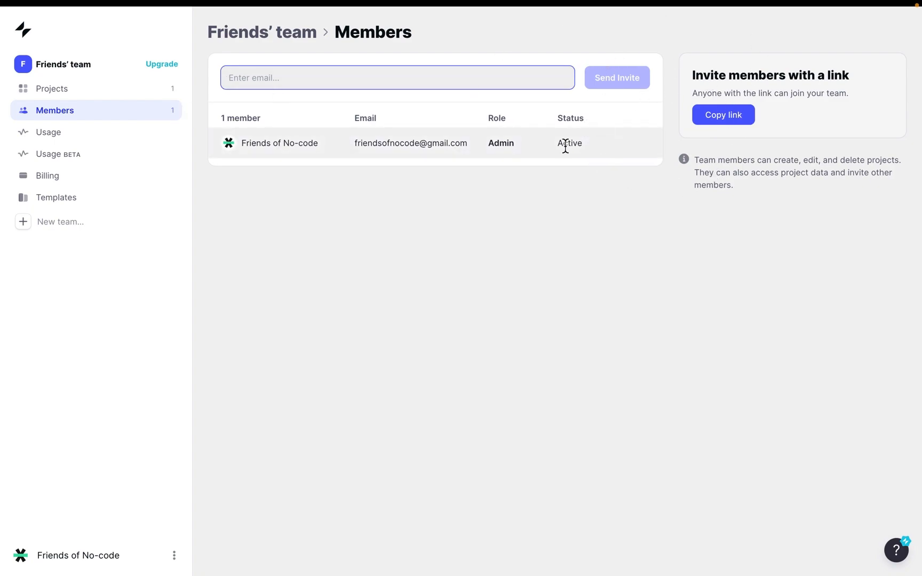
click(87, 96)
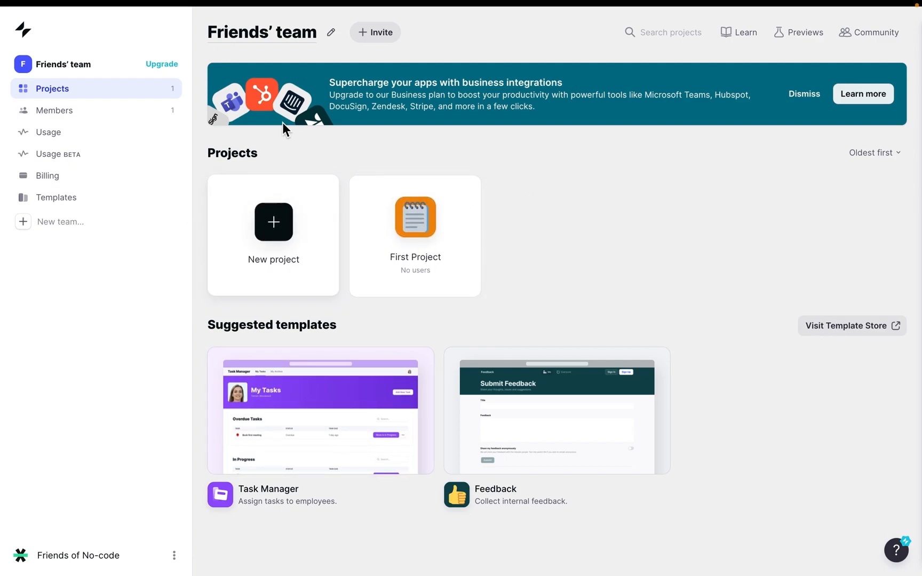
- Create a mobile project named 'Friends of nocode' using Google Sheets as its data source
click(298, 236)
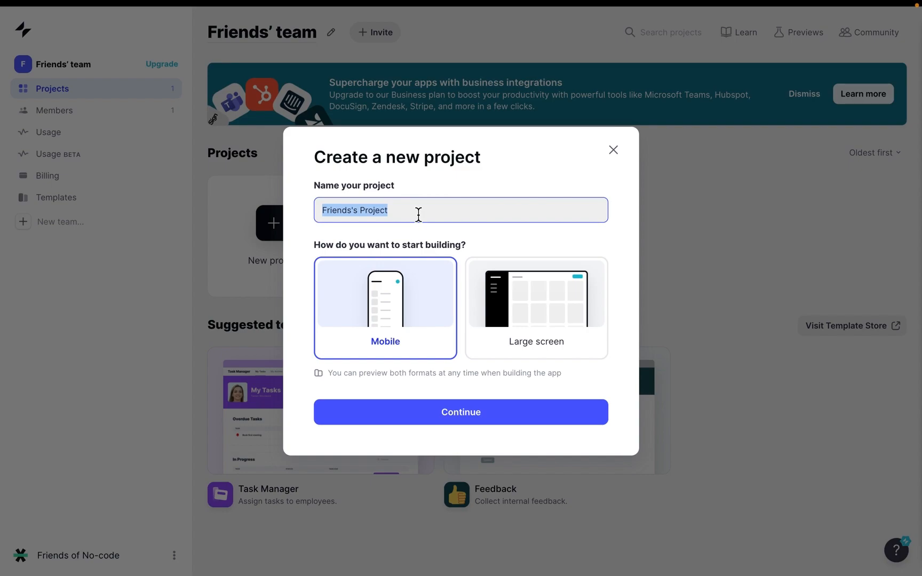
text(Frir)
key(BackSpace)
text(r)
key(BackSpace)
text(end)
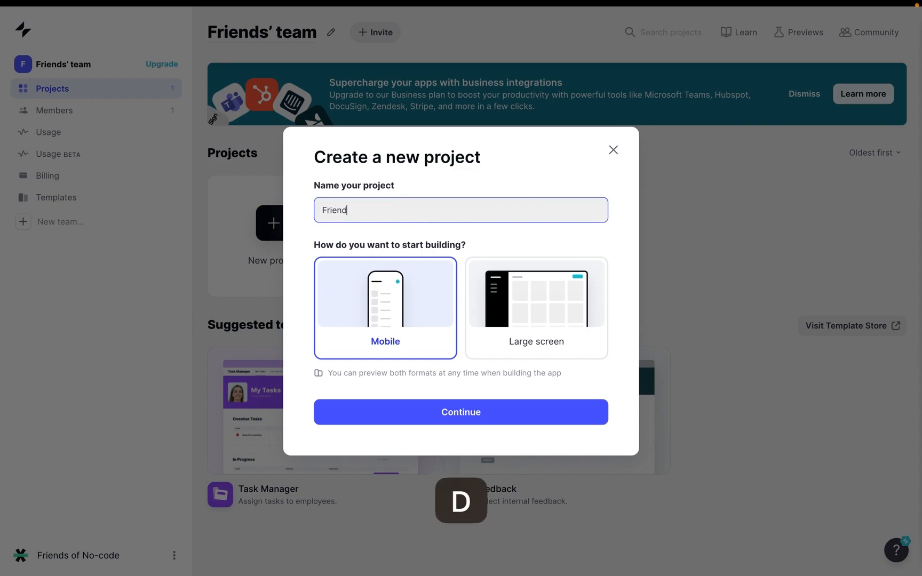
text(s of nocode)
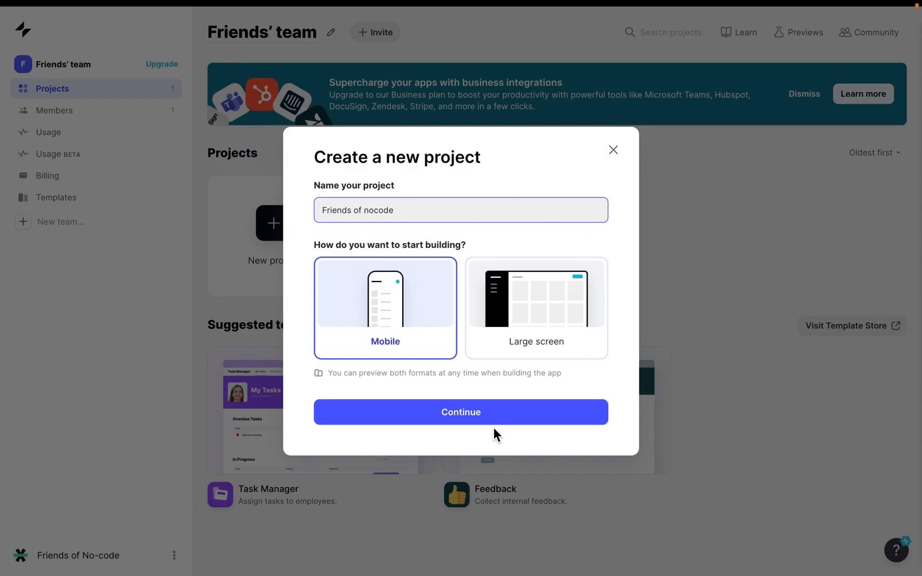
click(509, 421)
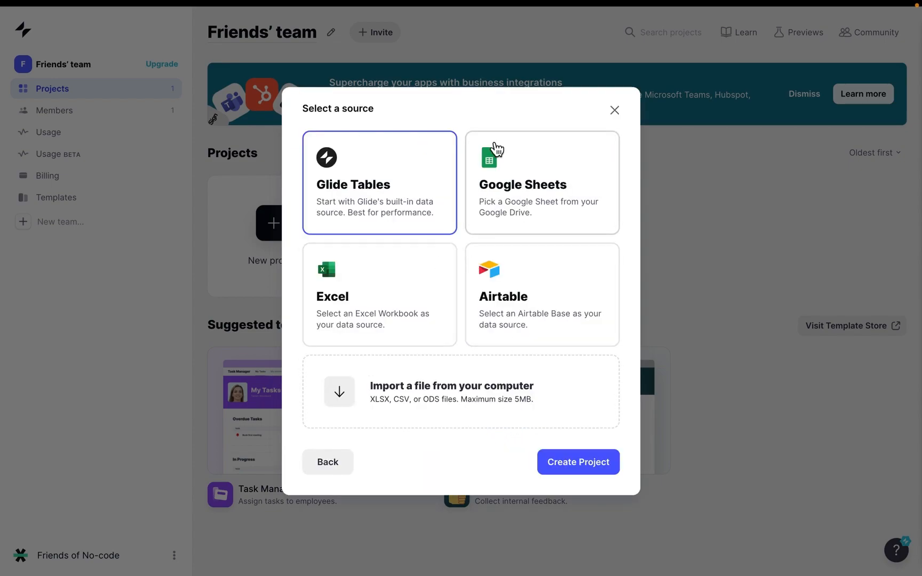
click(549, 200)
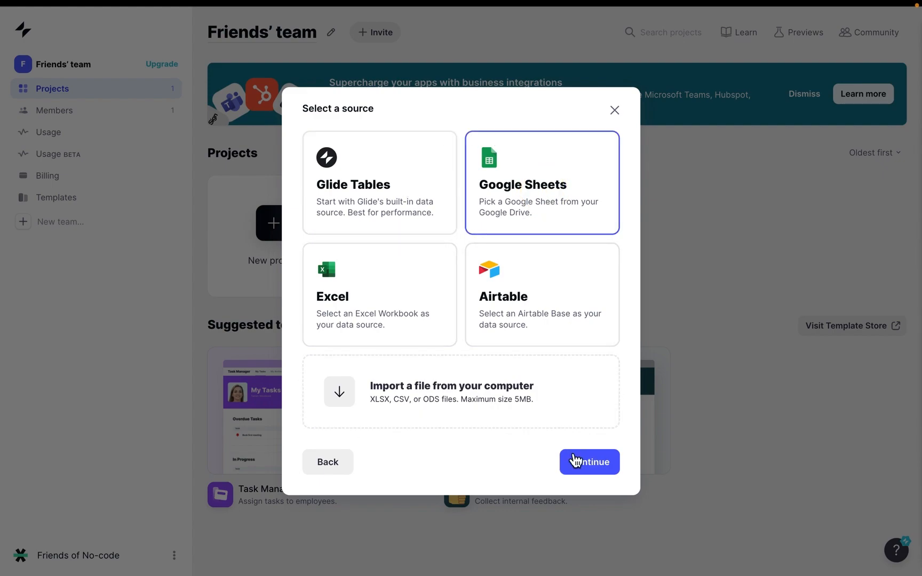
click(581, 462)
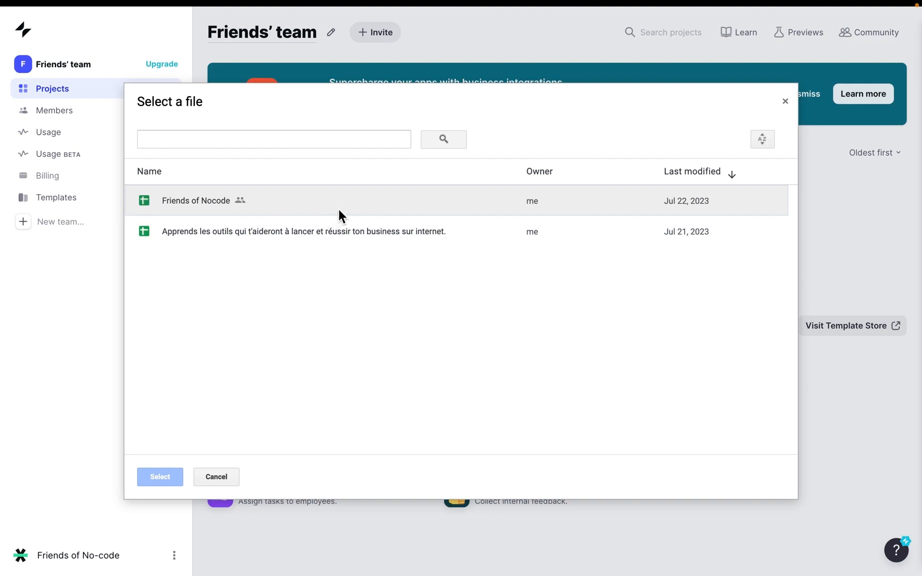
- Select the Friends of Nocode spreadsheet to build the app from it
click(379, 213)
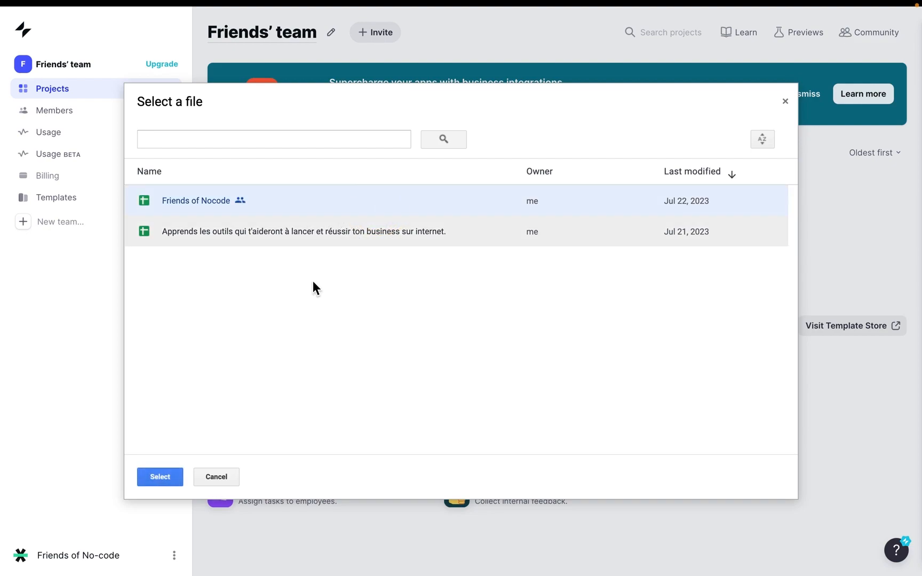
click(162, 480)
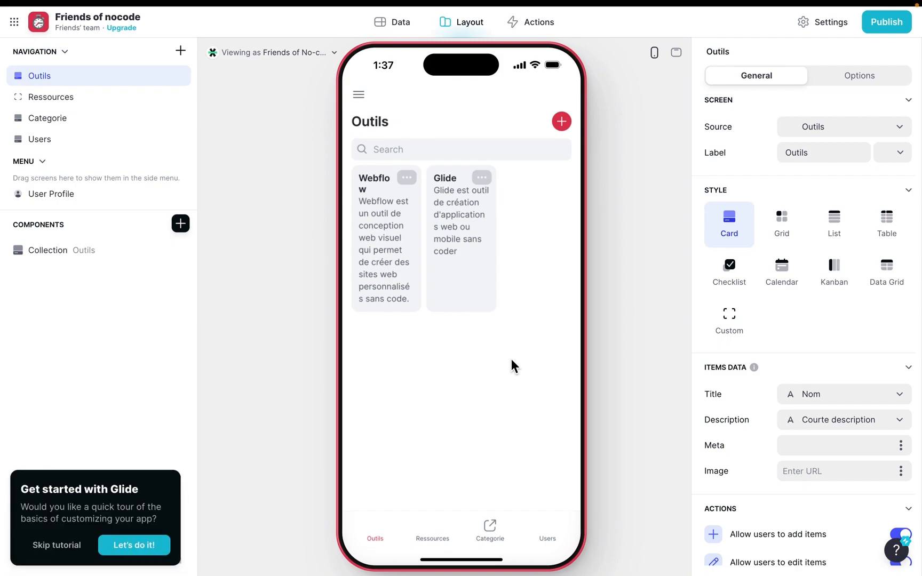
- Skip the tutorial and browse the Outils, Ressources and Categorie data tables
click(84, 550)
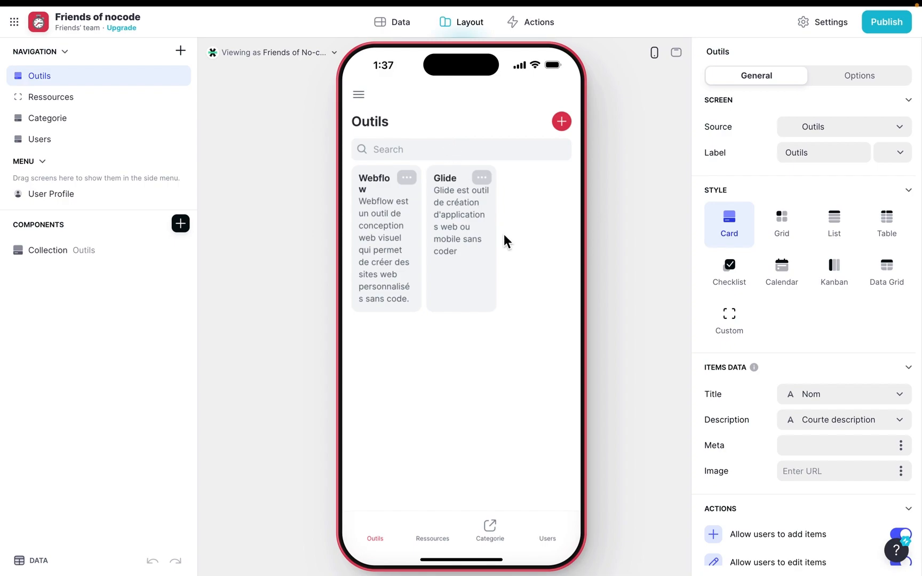
click(391, 29)
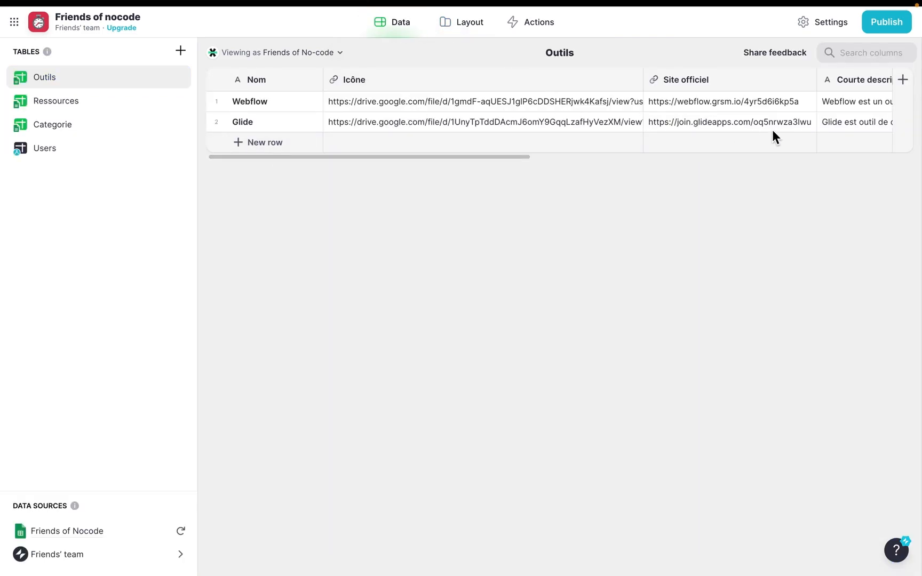
scroll(510, 114, right, 15)
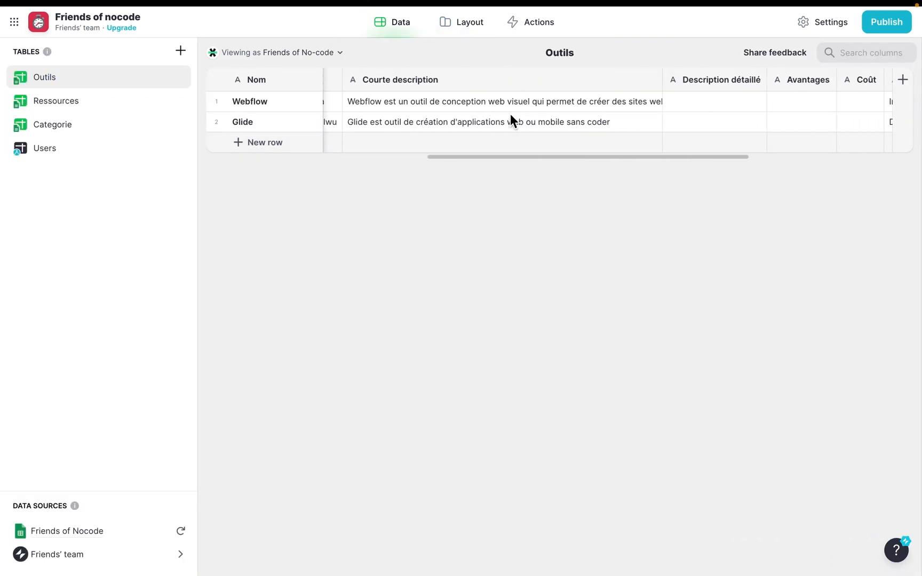
scroll(511, 114, right, 2)
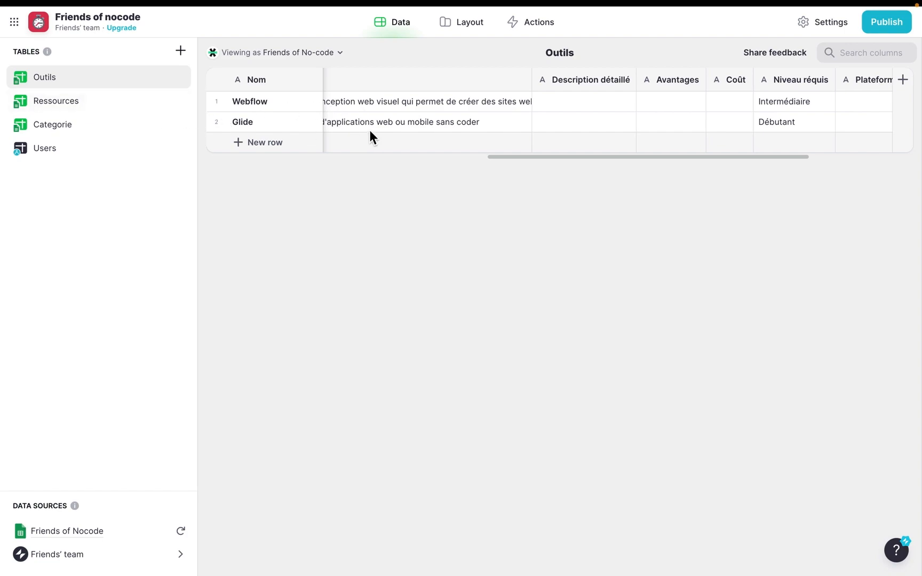
scroll(370, 131, right, 5)
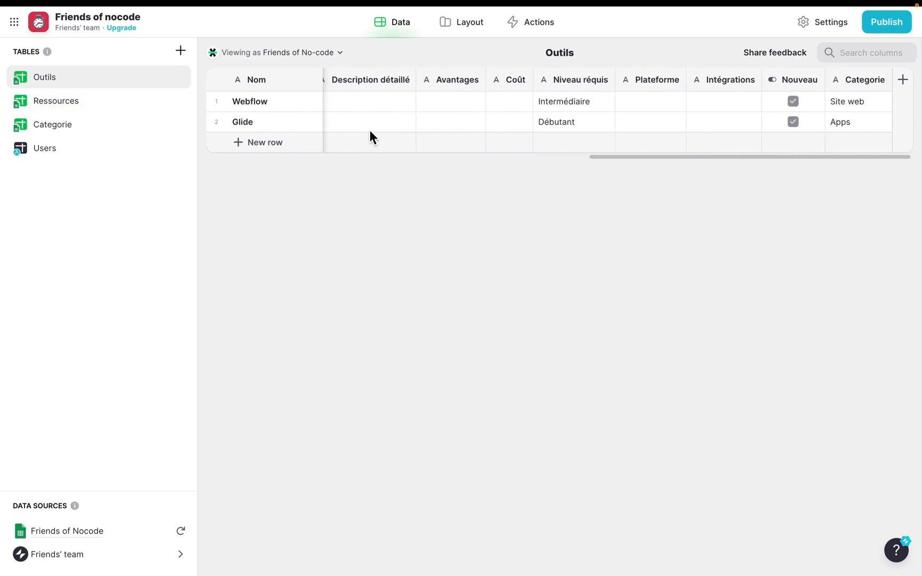
click(69, 102)
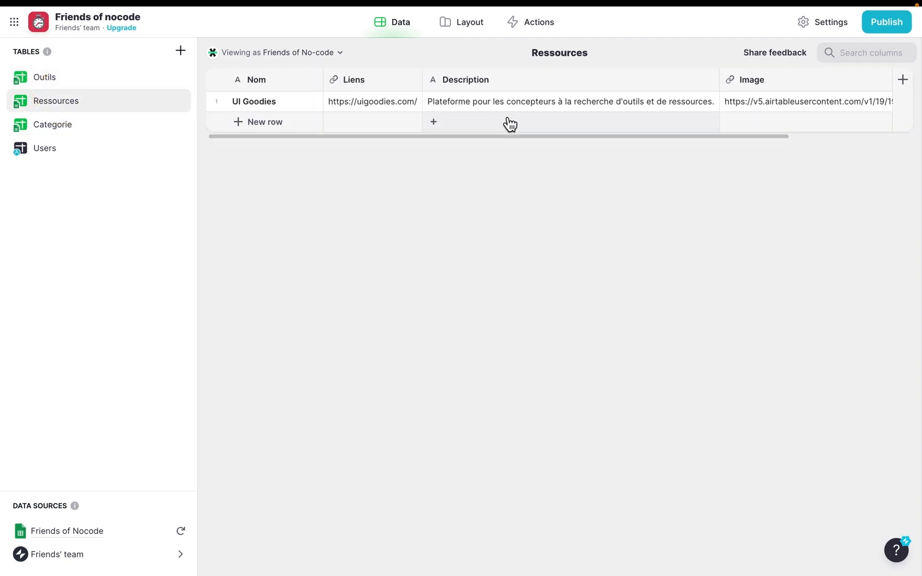
click(74, 130)
scroll(578, 250, right, 3)
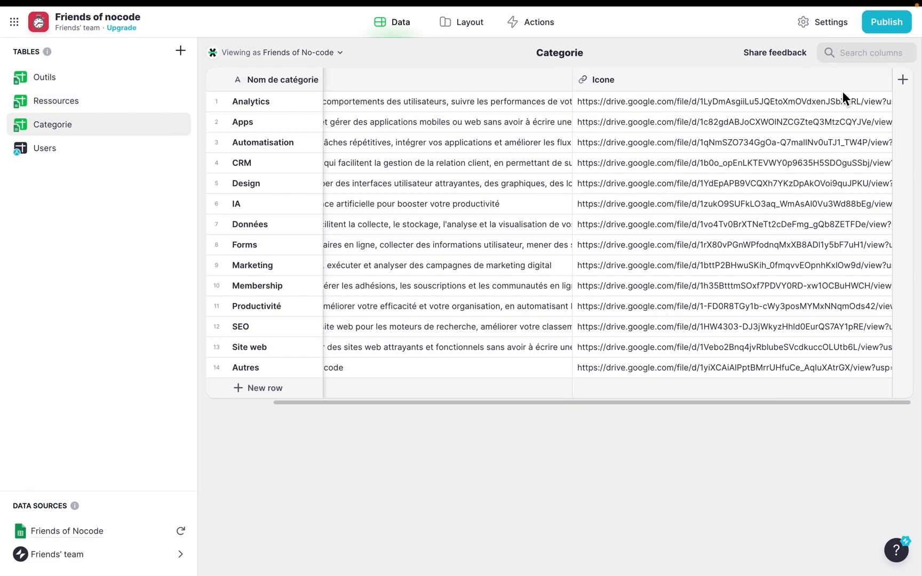
- Change the Categorie table's Icone column type to Image
click(883, 80)
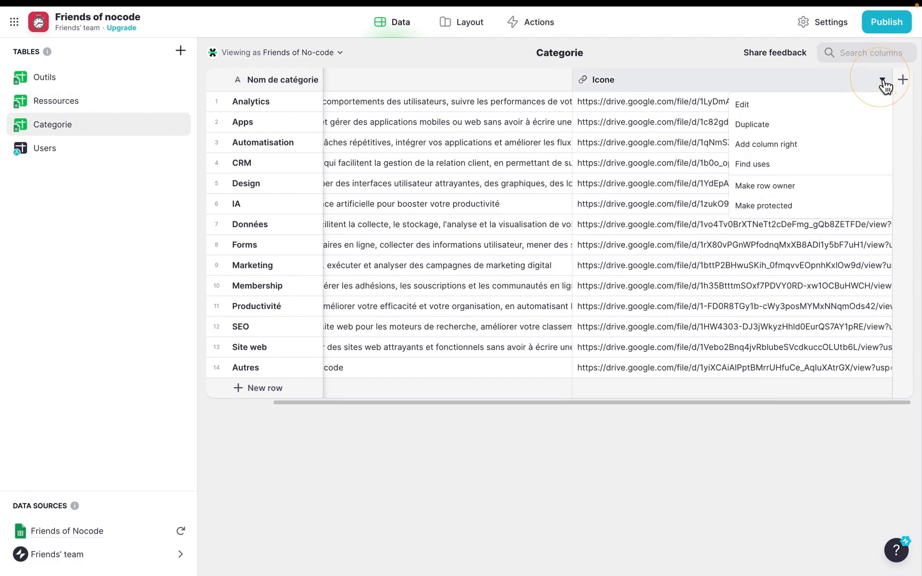
click(774, 106)
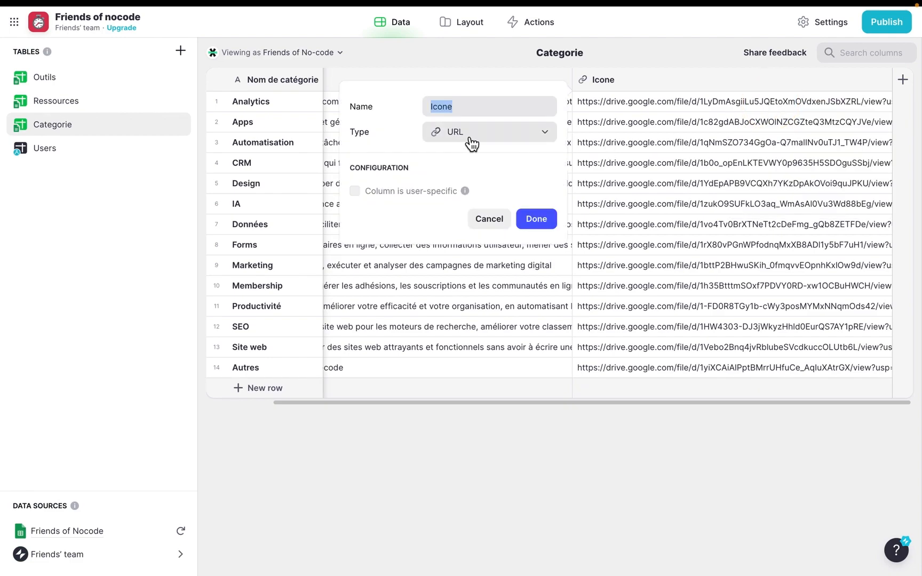
click(468, 141)
click(447, 241)
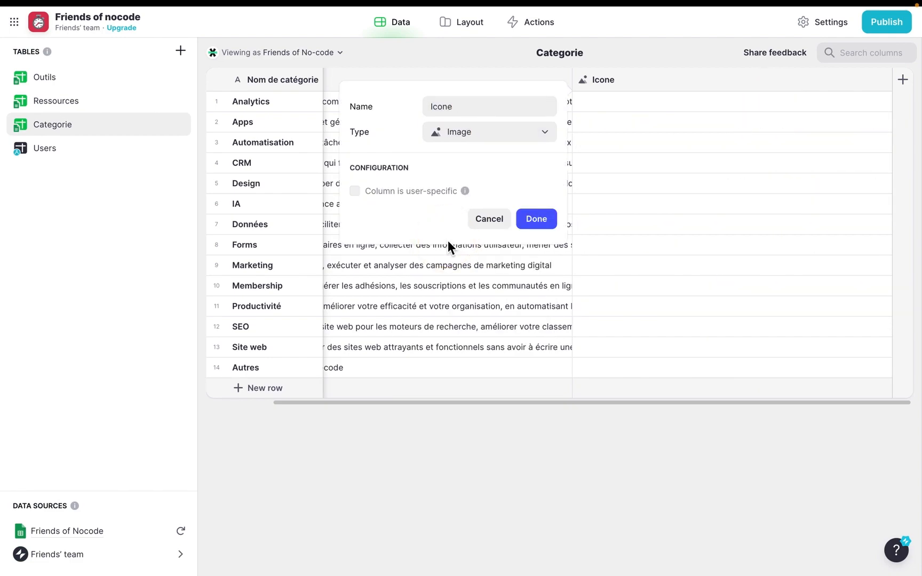
click(543, 221)
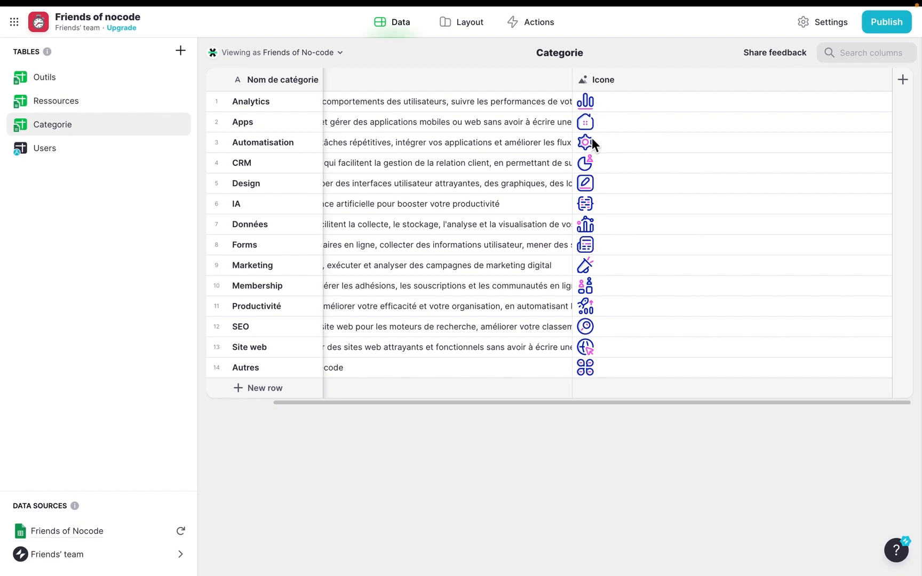
- Change the Outils table's Icône column type to Image
click(56, 82)
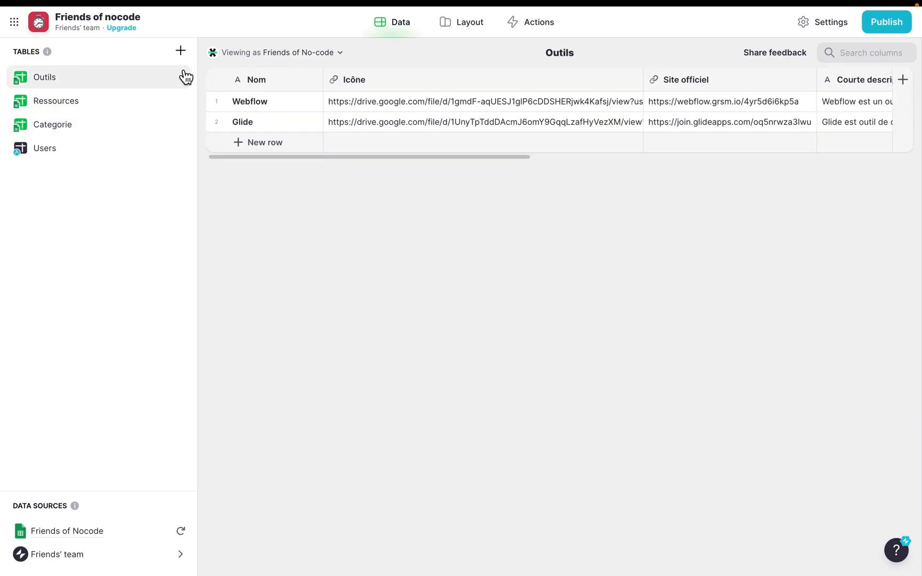
click(604, 85)
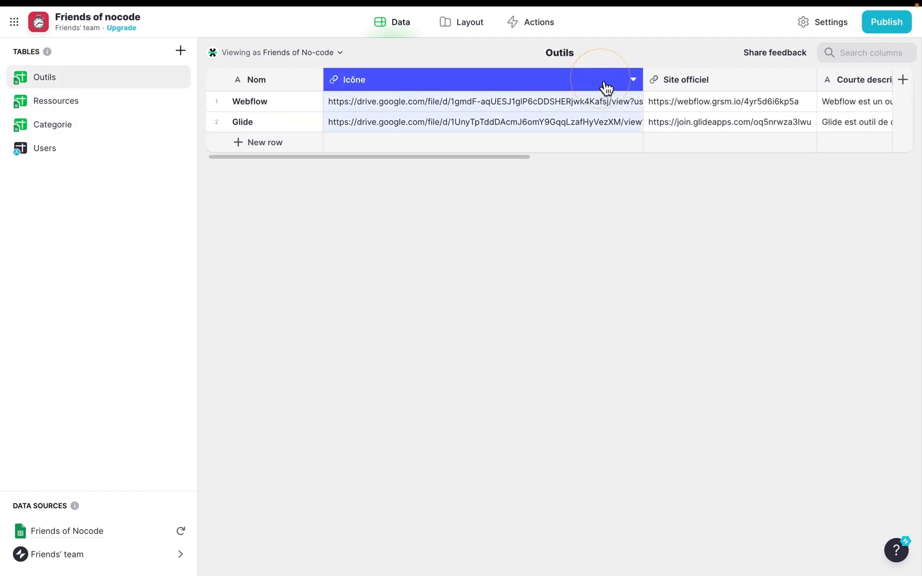
click(634, 80)
click(574, 108)
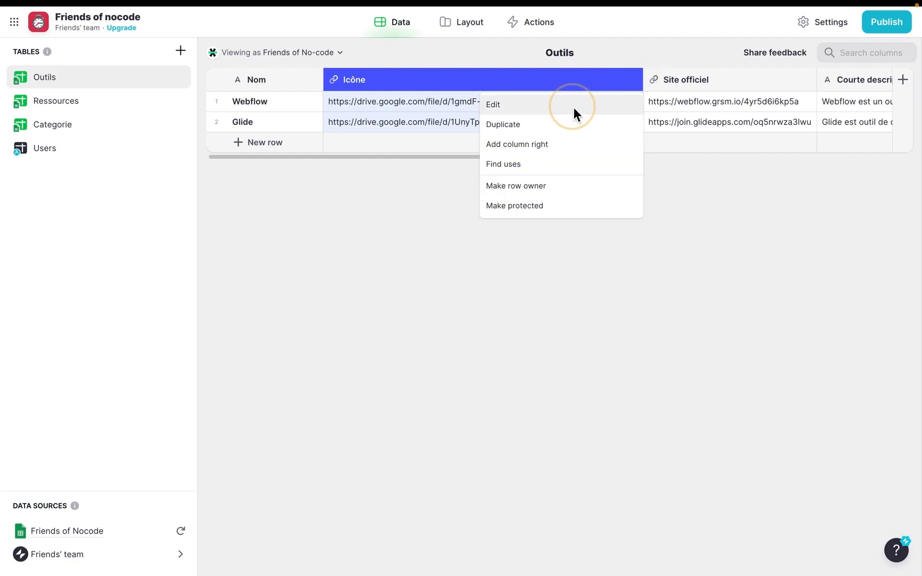
click(787, 138)
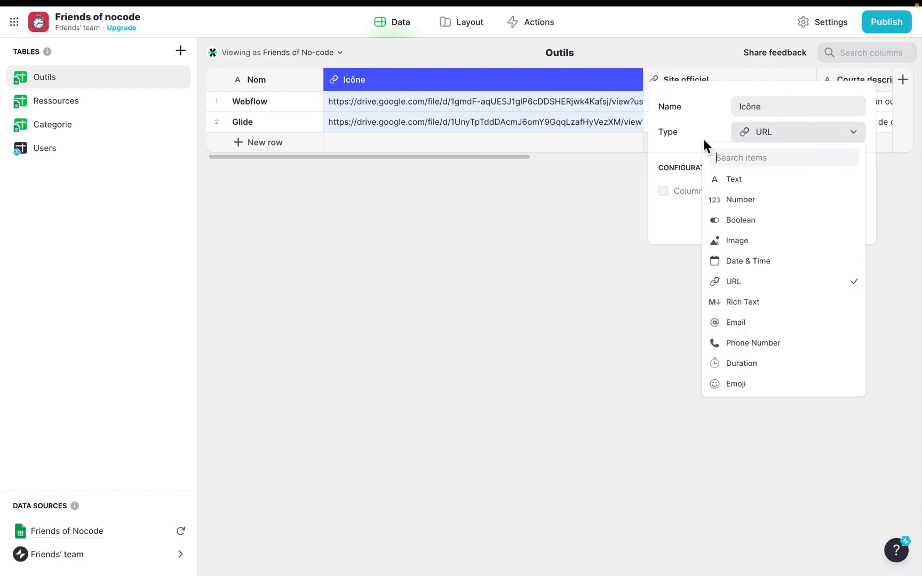
click(767, 245)
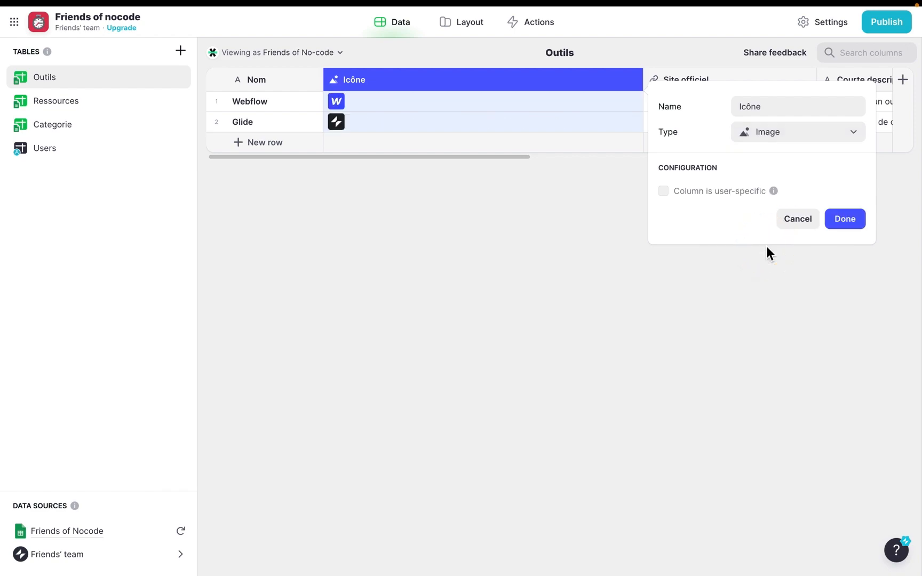
click(842, 224)
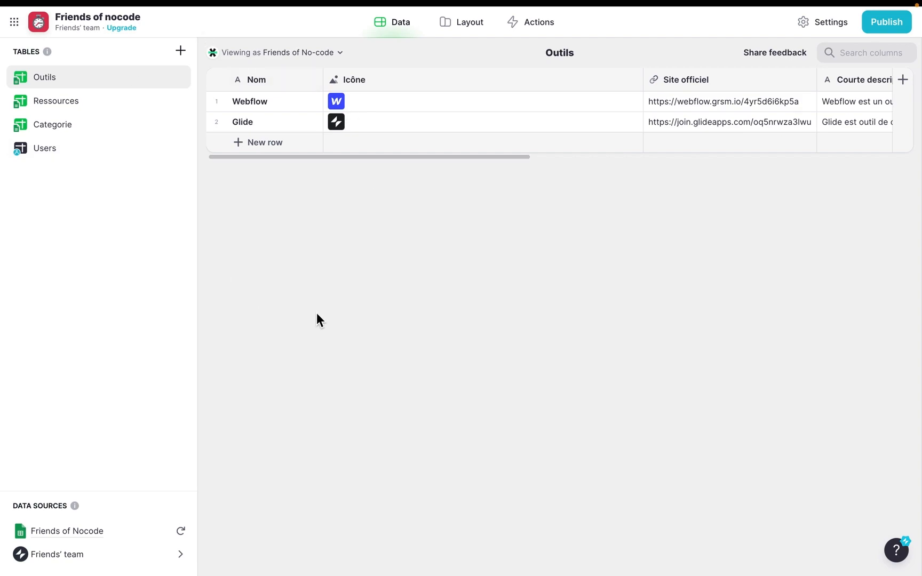
- Switch through Layout to the Actions page and scroll its templates like OpenAI and Gmail
click(461, 33)
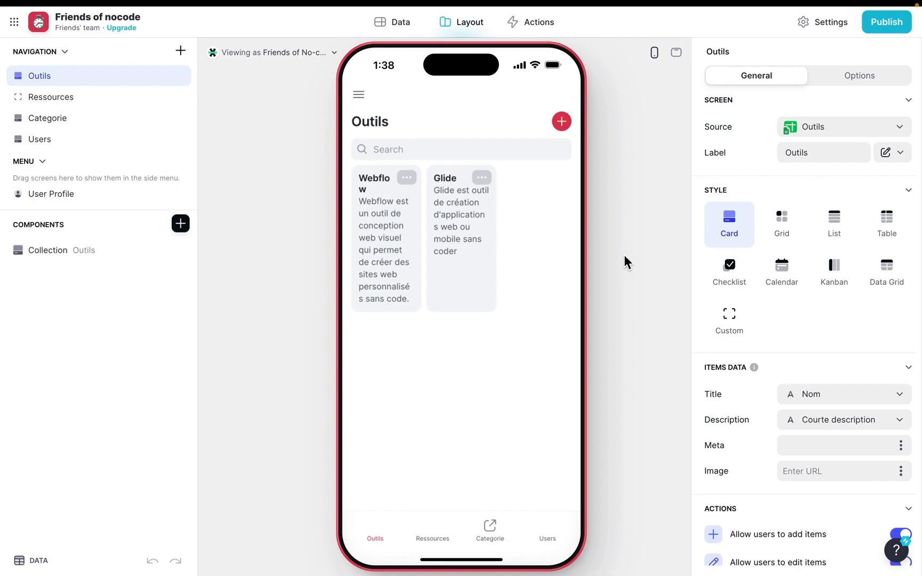
click(533, 26)
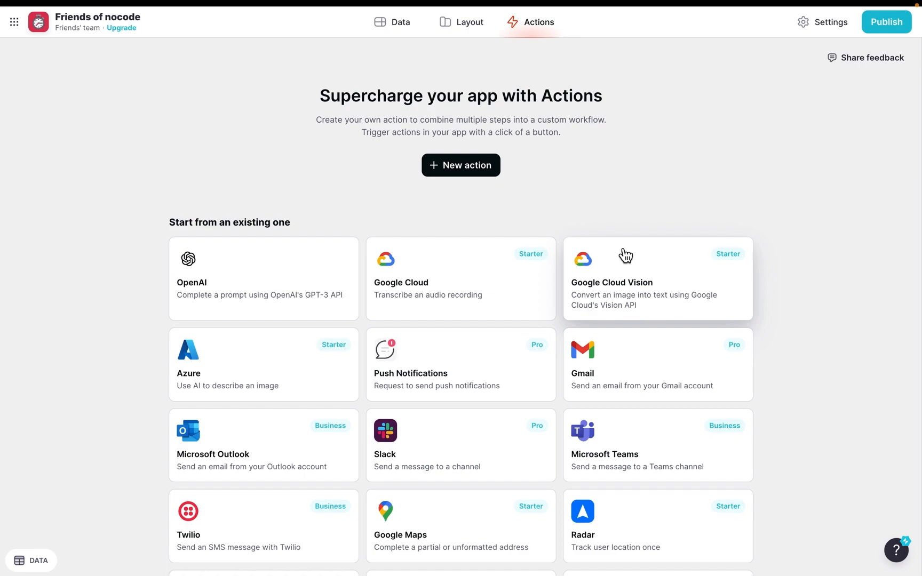
scroll(631, 383, down, 3)
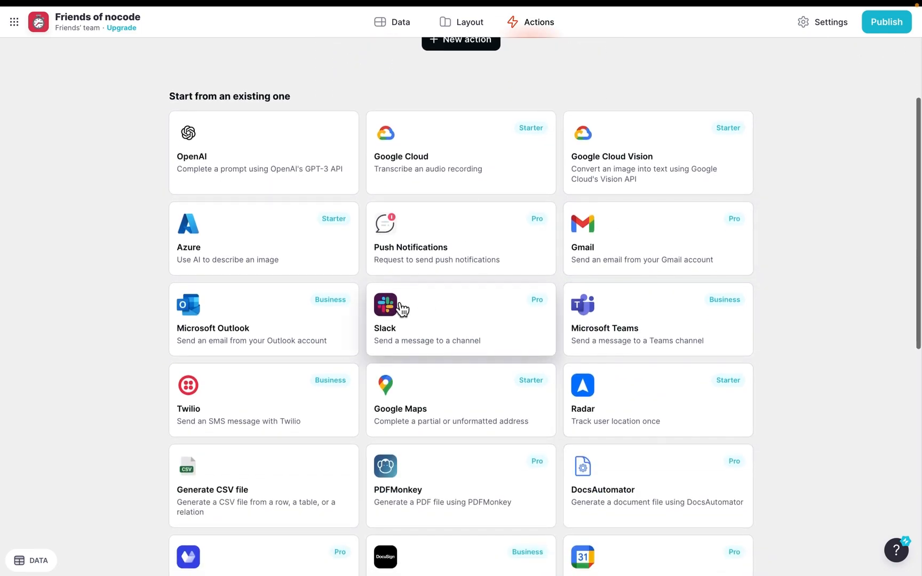
scroll(401, 309, up, 3)
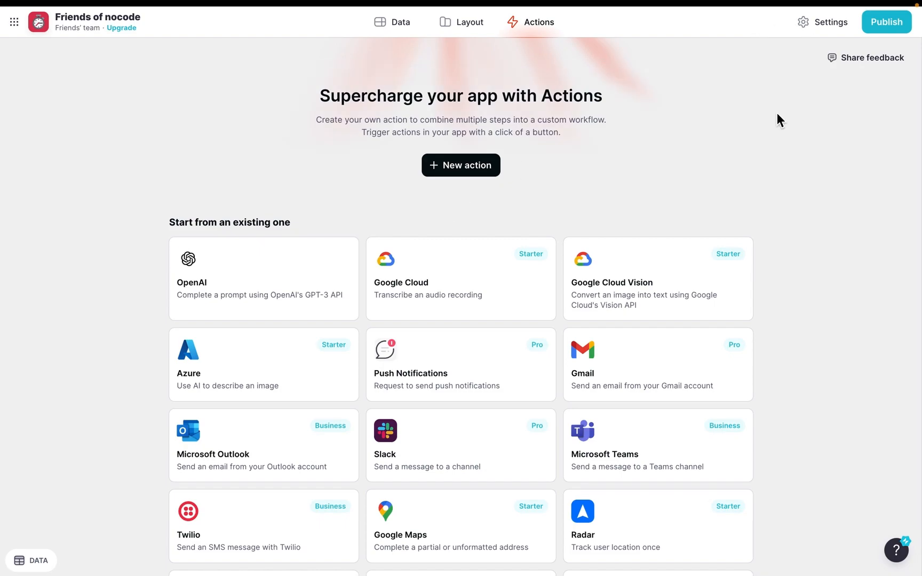
- Check the app settings, Layout and Actions views, ending on the Outils data table
click(825, 28)
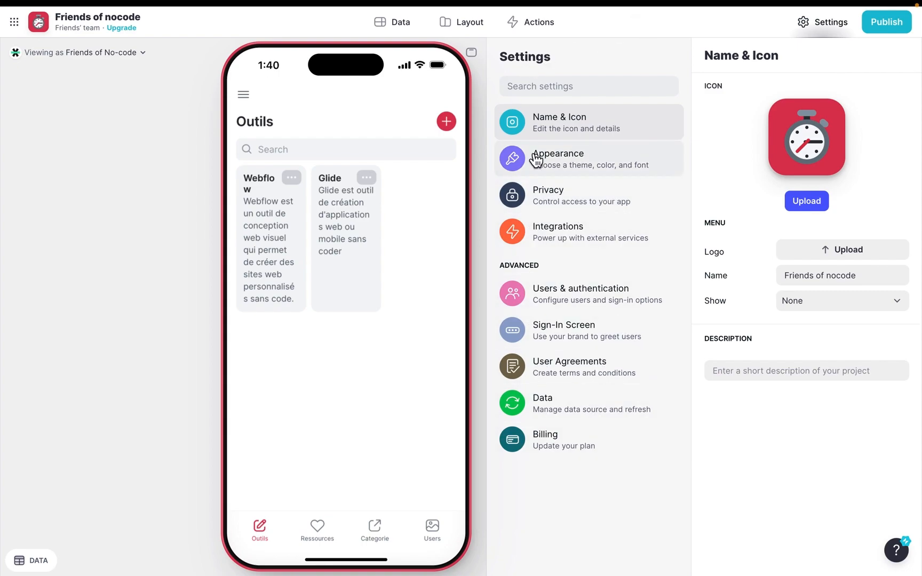
click(409, 27)
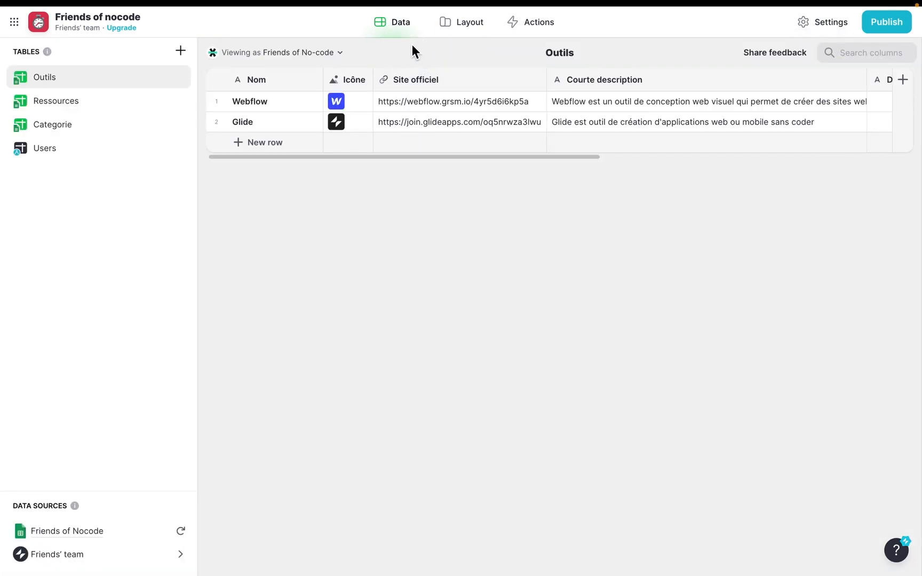
click(462, 25)
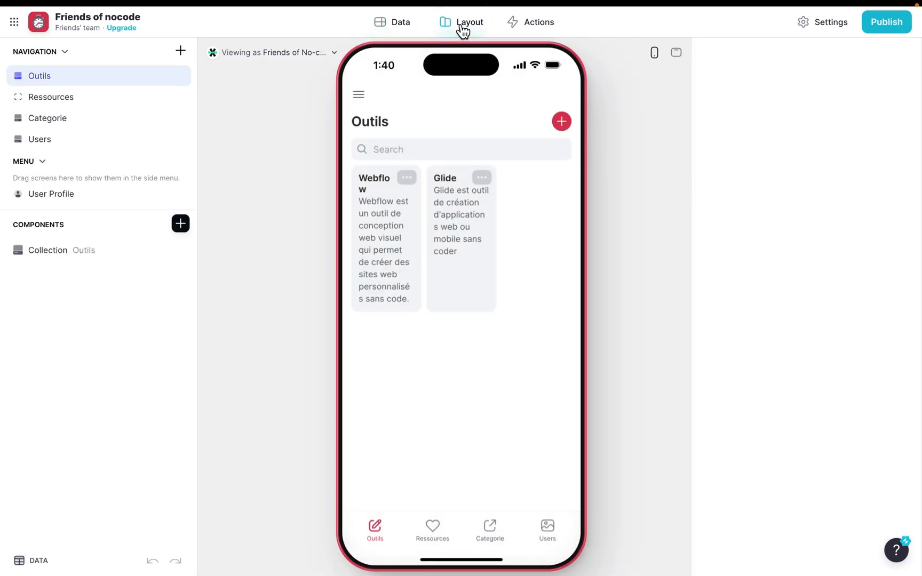
click(550, 23)
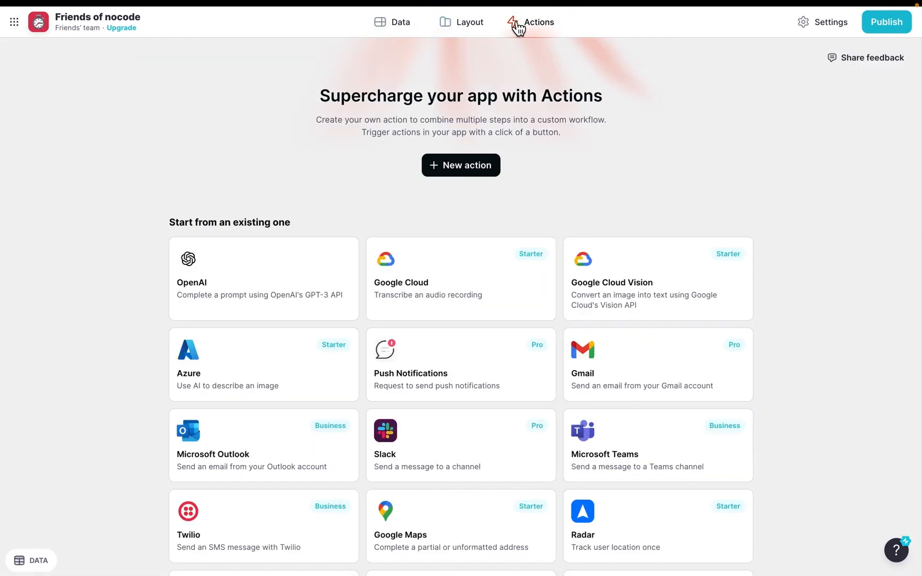
click(462, 28)
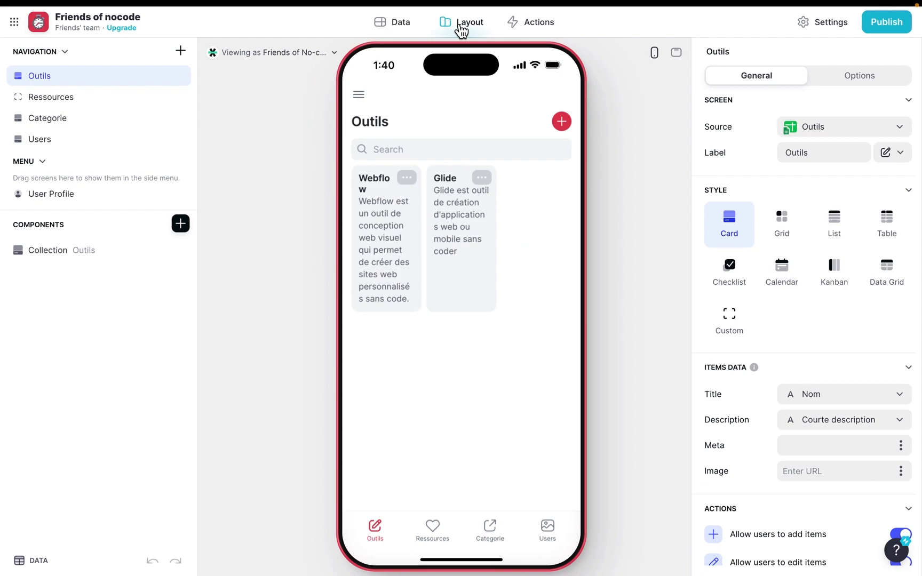
click(399, 28)
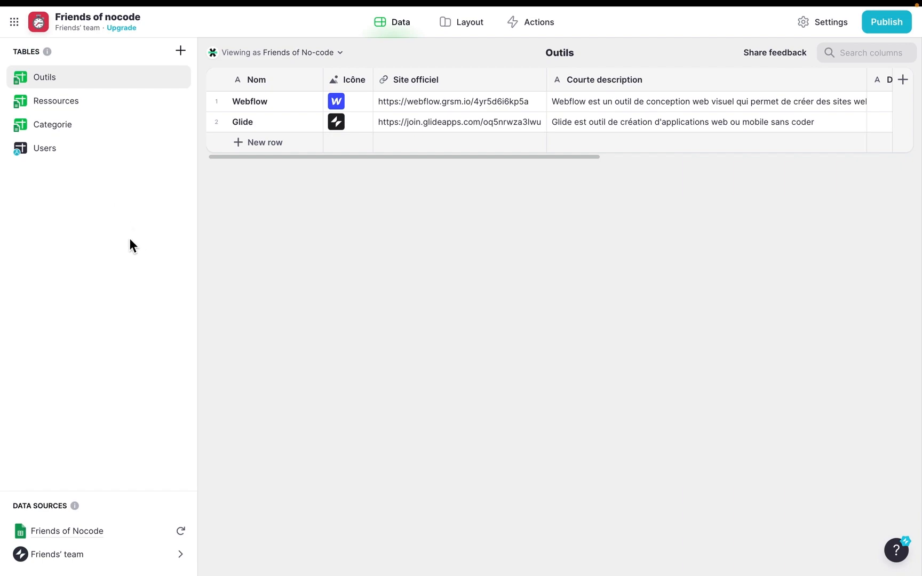
click(181, 52)
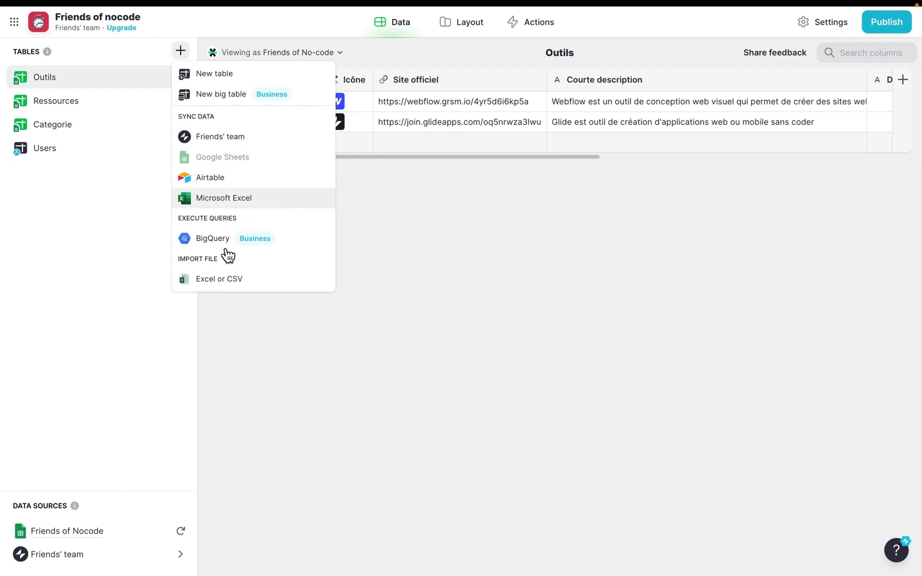
click(207, 270)
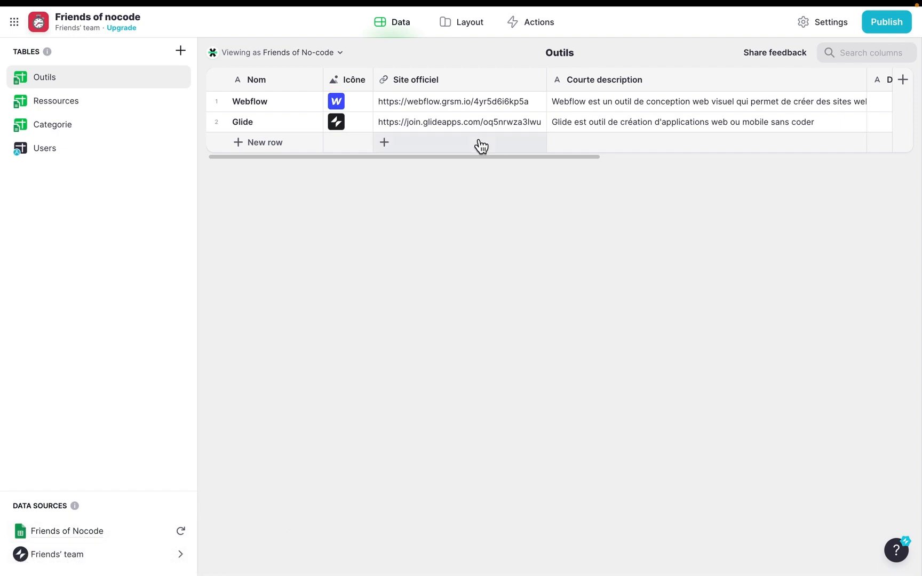
scroll(527, 142, right, 4)
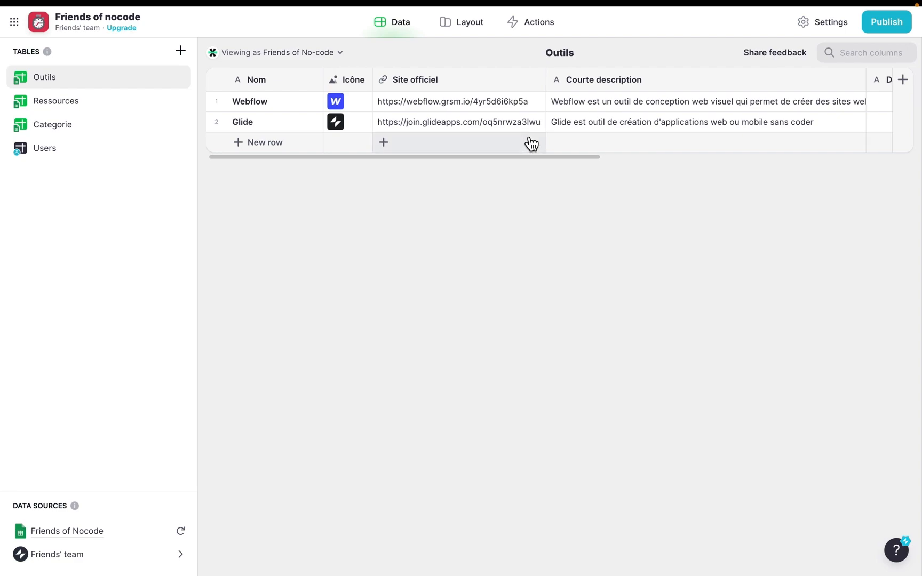
scroll(602, 122, right, 5)
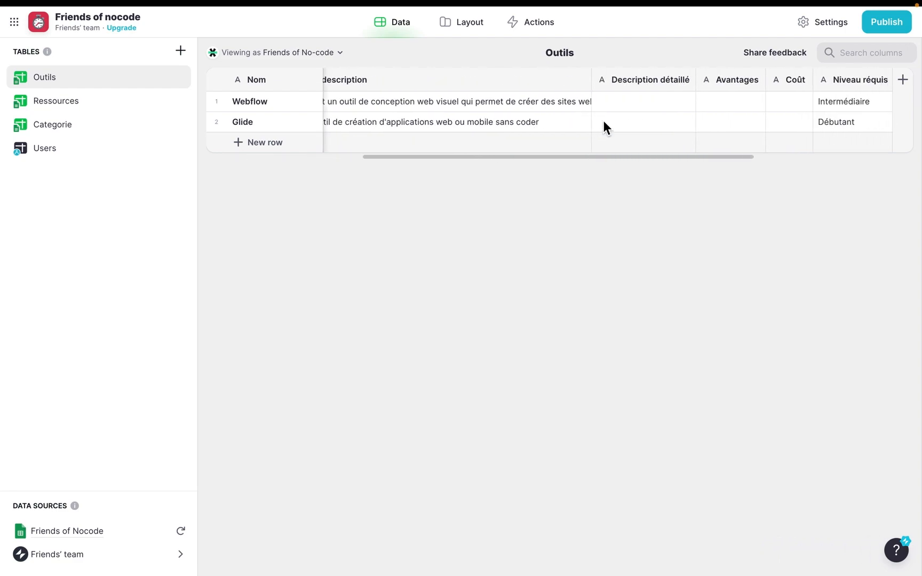
scroll(603, 126, right, 5)
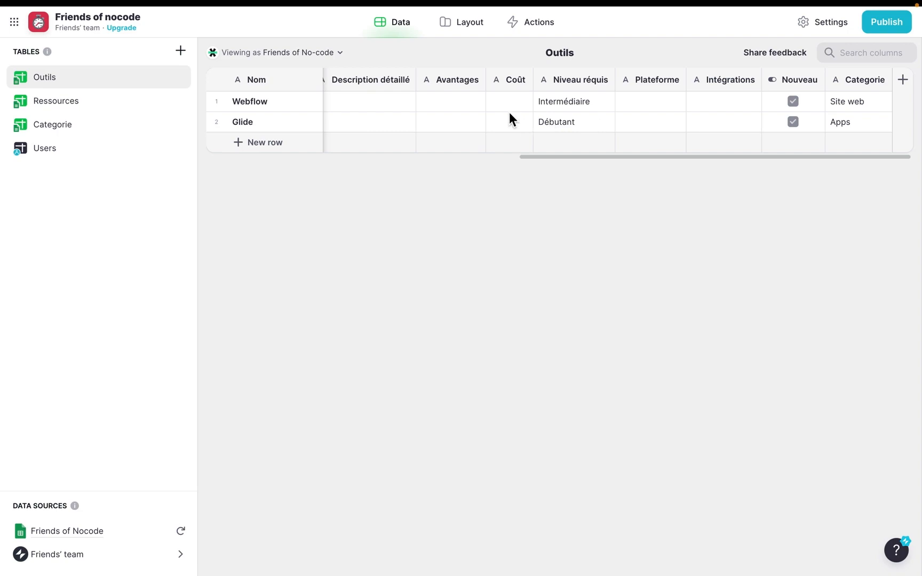
scroll(509, 113, left, 10)
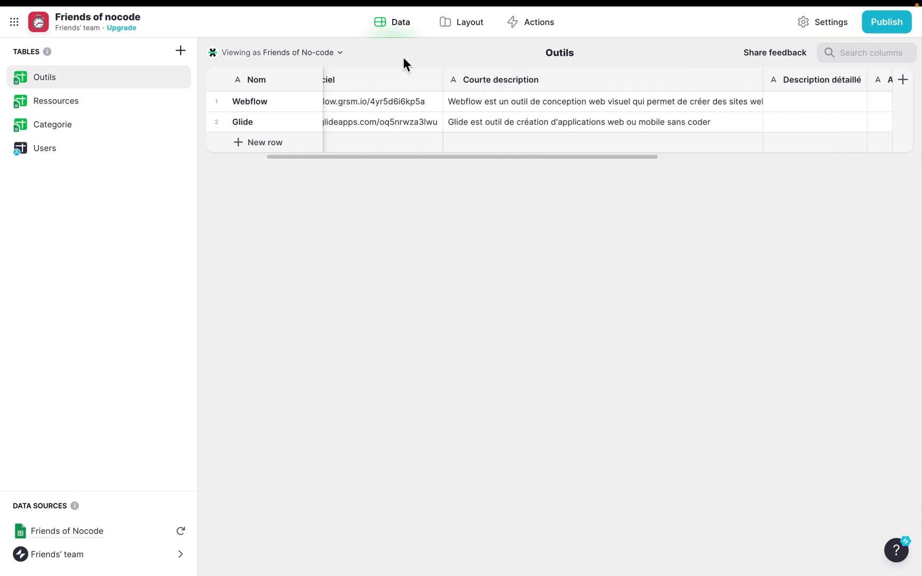
scroll(427, 94, left, 4)
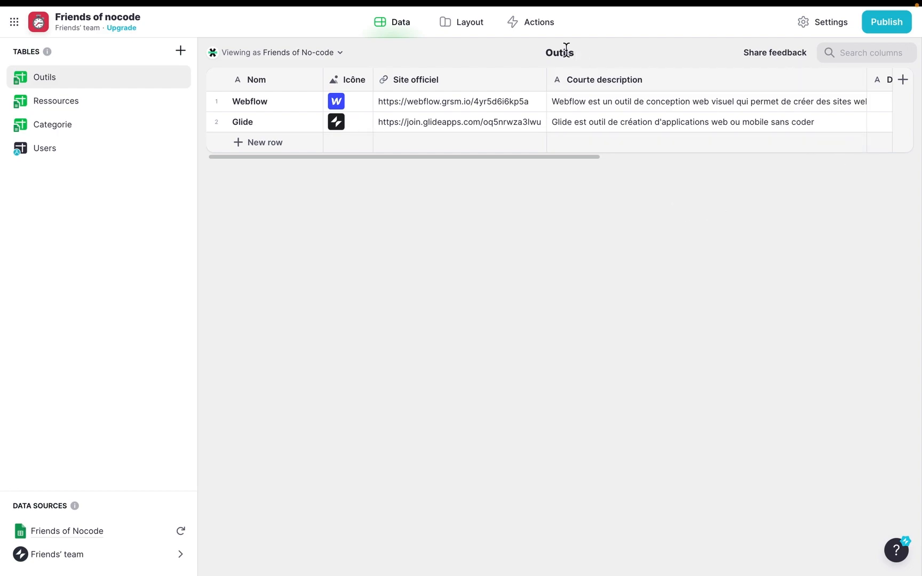
- Start a new Outils column, then cancel it and go back to the Layout editor
click(907, 104)
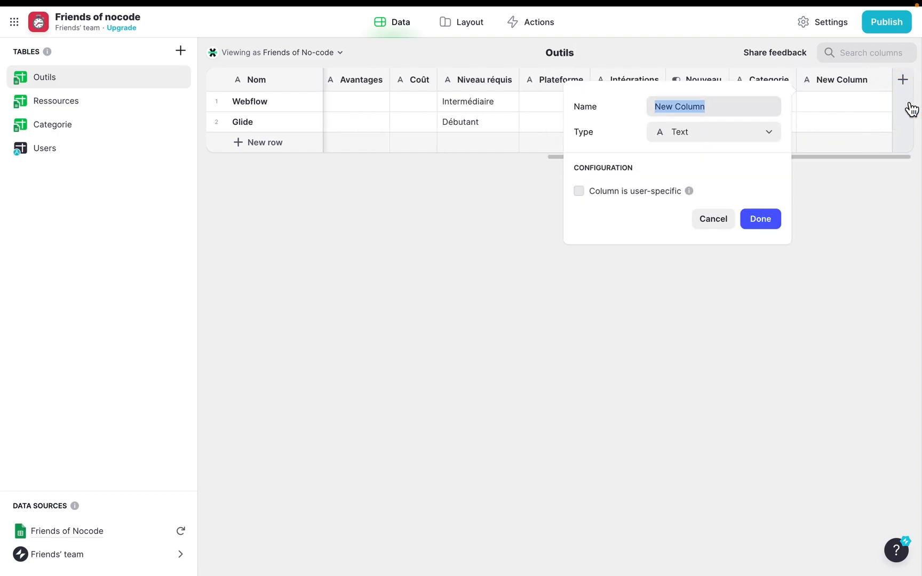
click(716, 132)
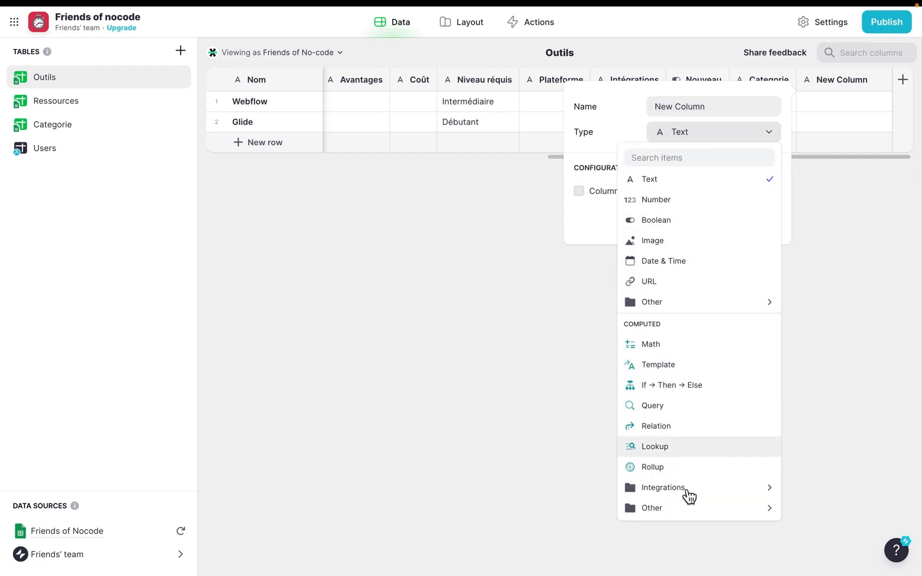
click(832, 344)
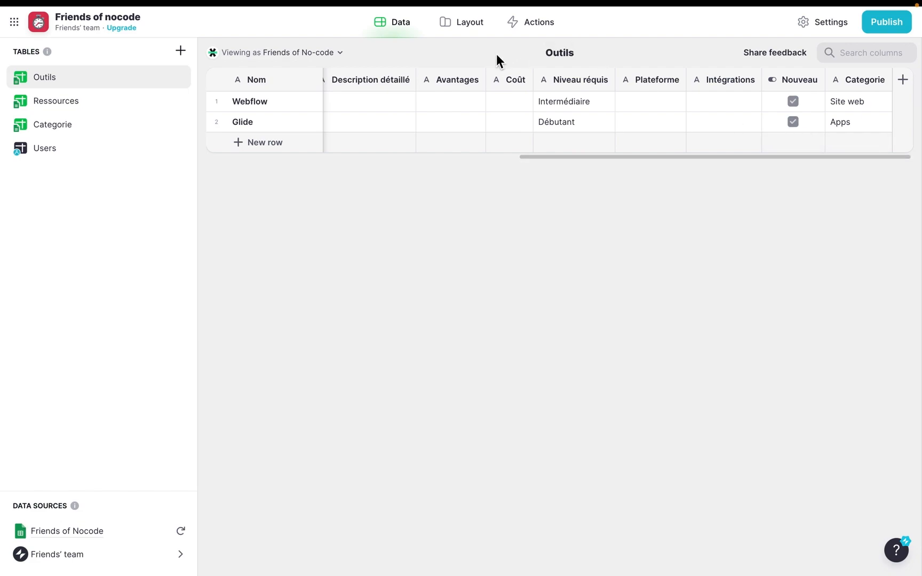
click(477, 26)
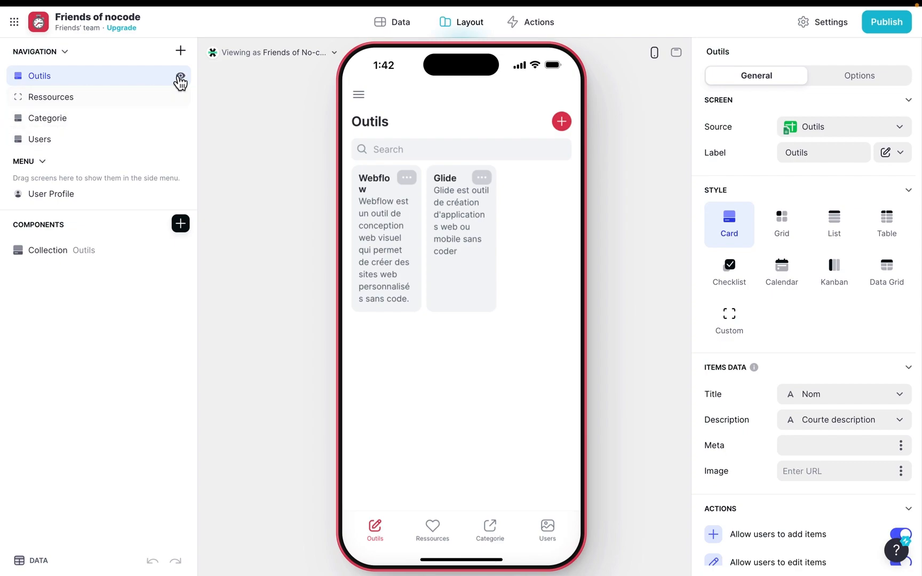
- Hide the Users screen from the tab bar and select the Outils collection component
click(181, 139)
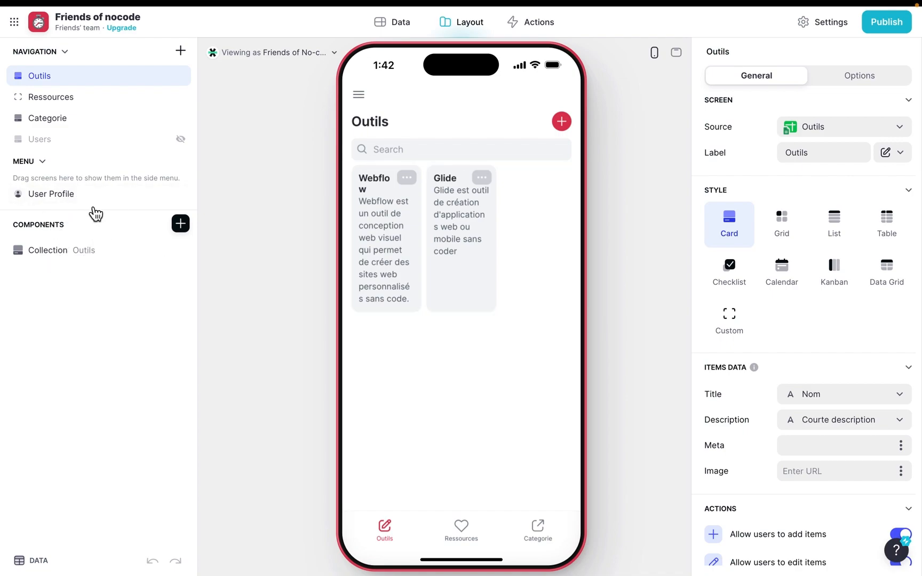
click(79, 250)
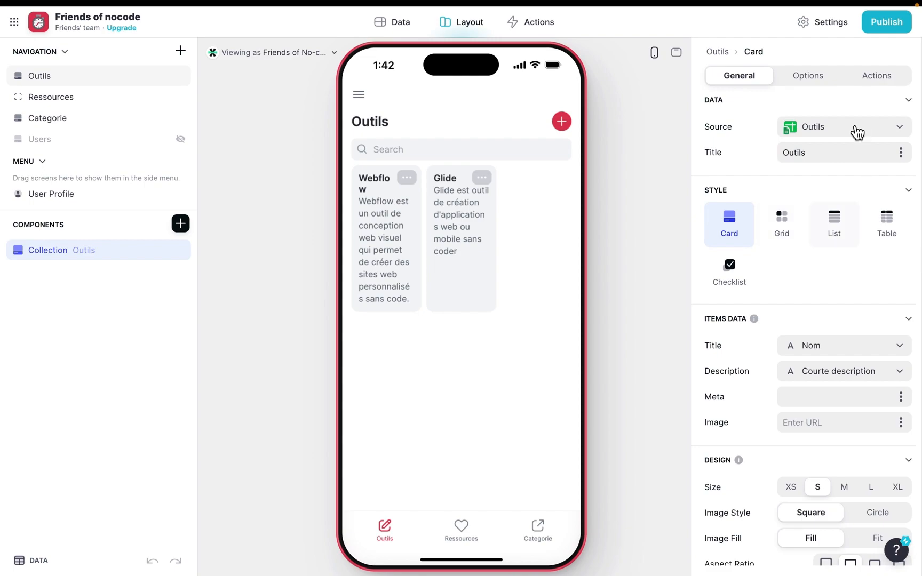
- Browse the component library and Outils data, then switch the preview to desktop web layout
click(183, 227)
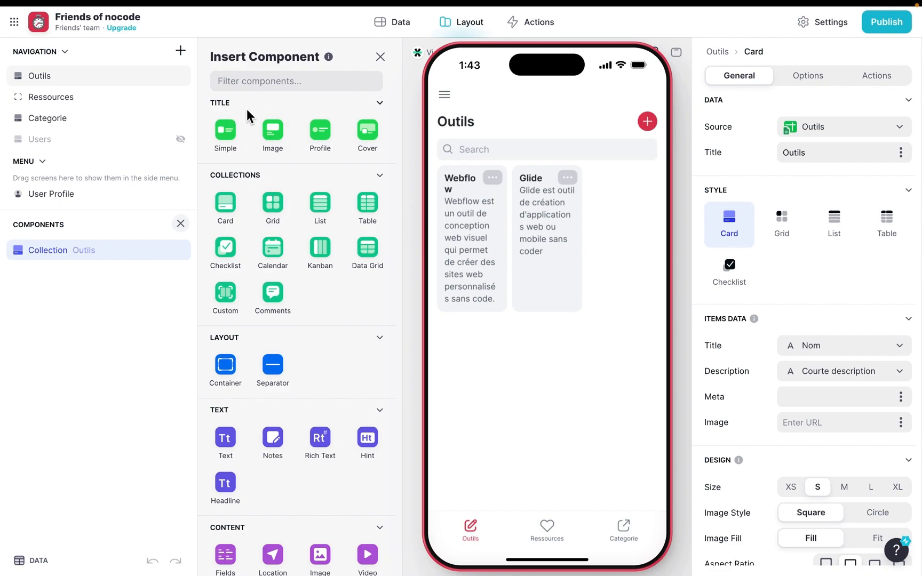
scroll(220, 353, down, 5)
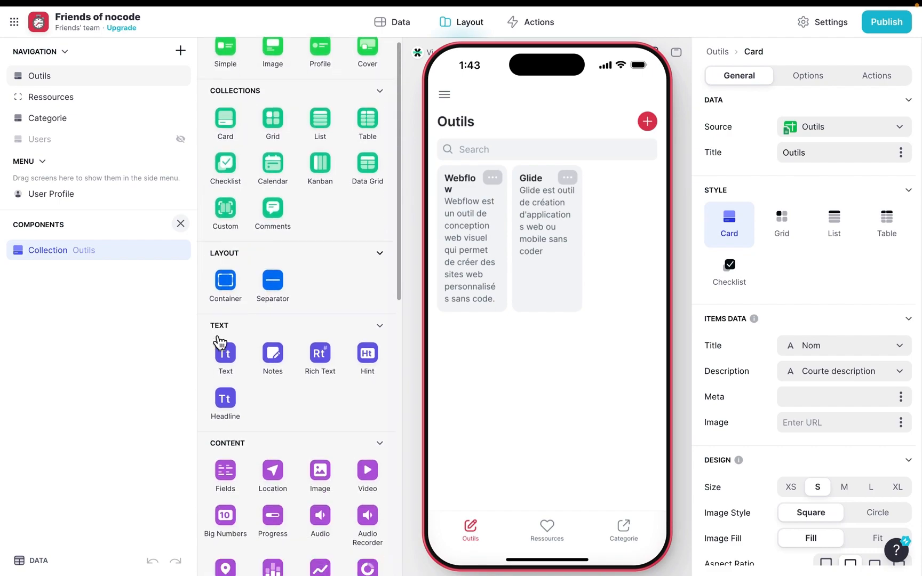
scroll(221, 342, down, 1)
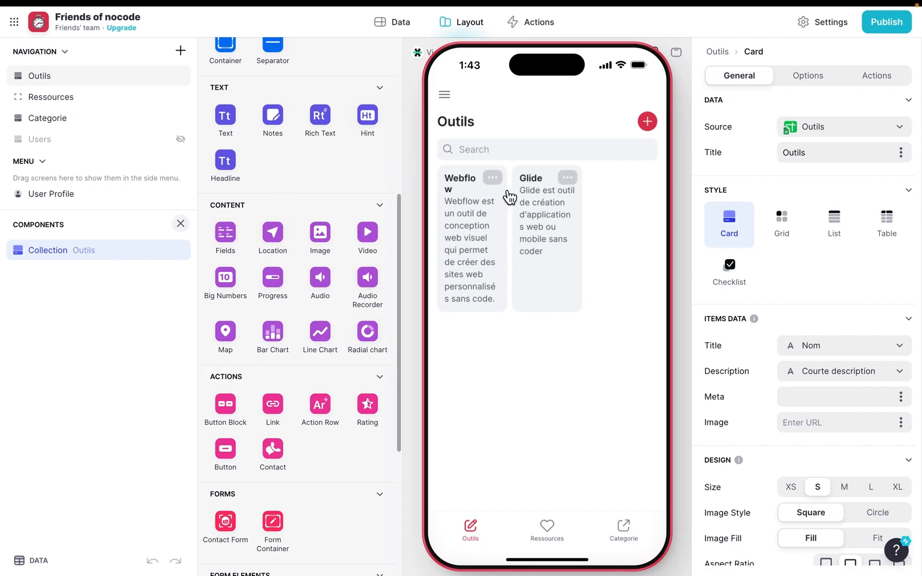
click(37, 563)
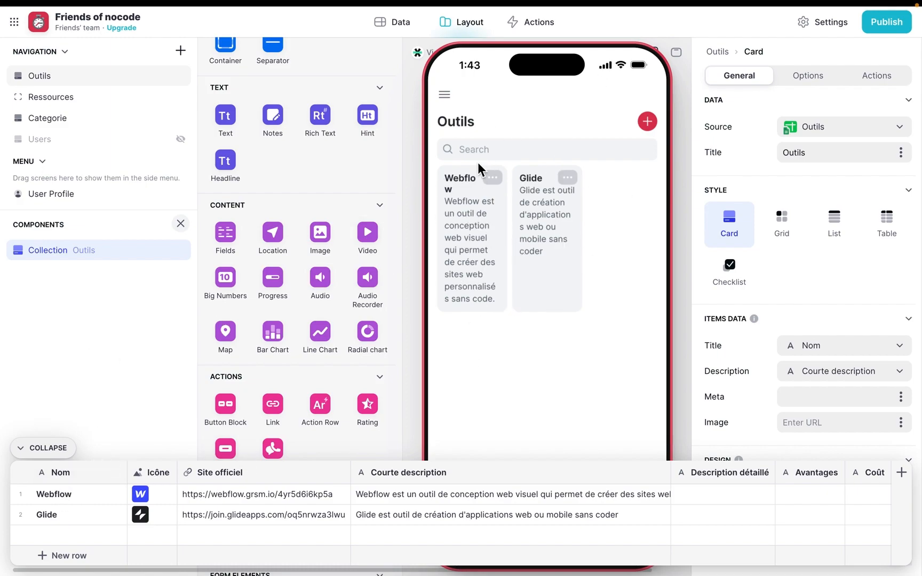
click(43, 447)
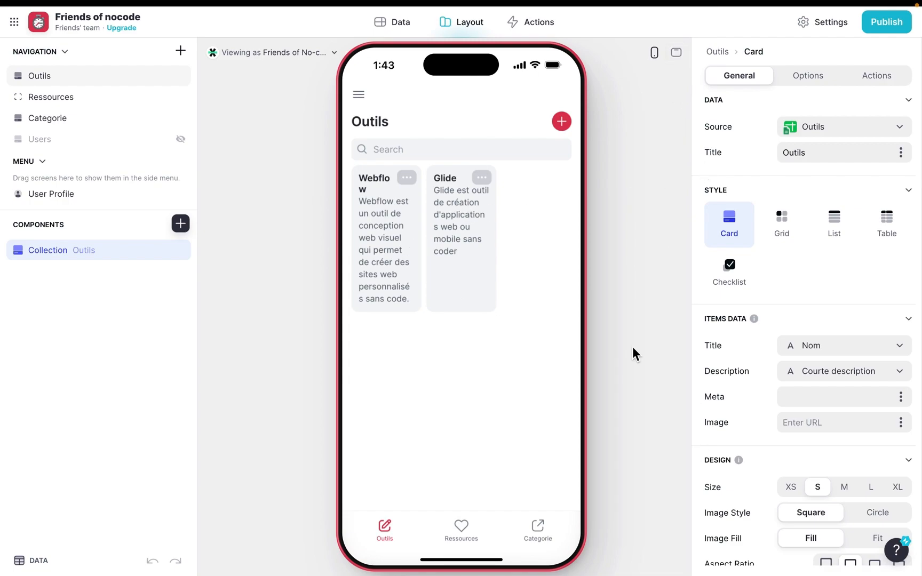
click(679, 56)
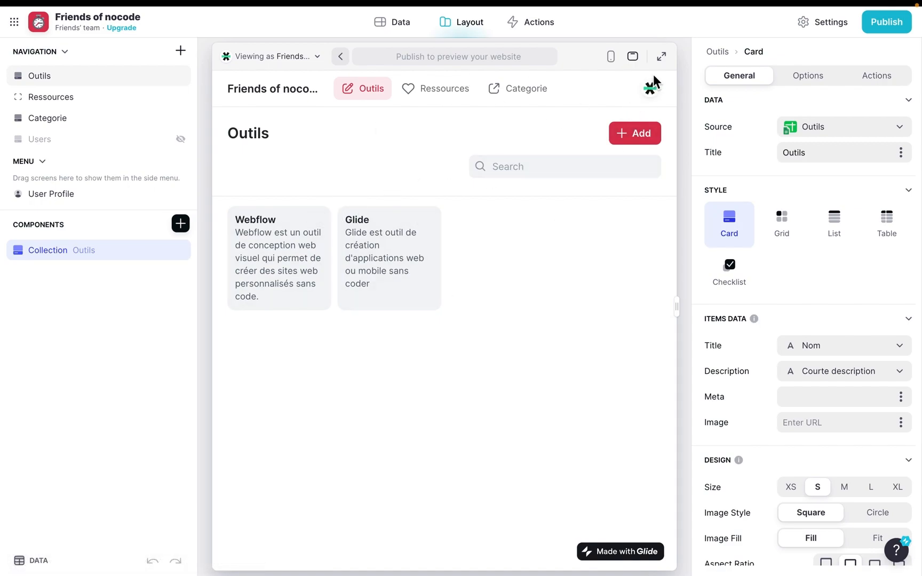
- Switch the preview back to phone size and reselect the Outils collection component
click(611, 57)
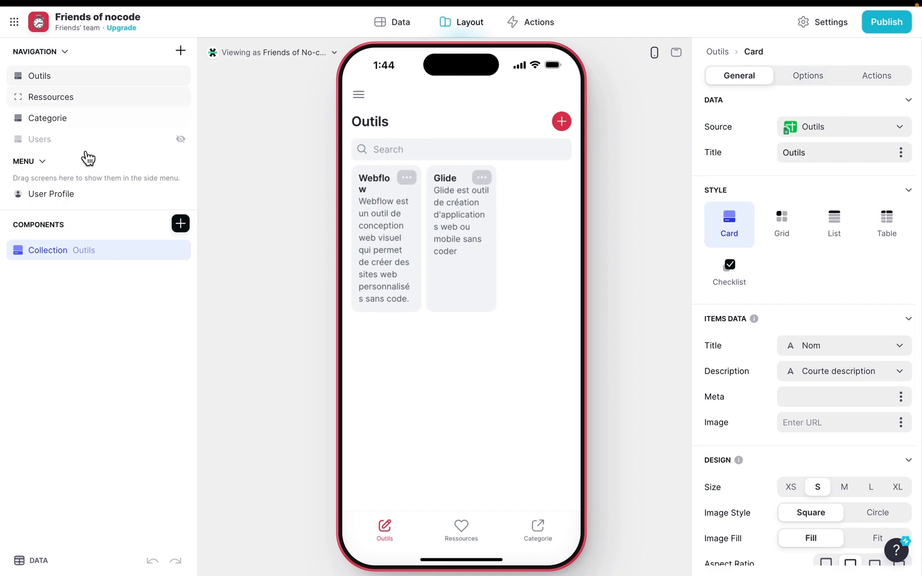
click(70, 252)
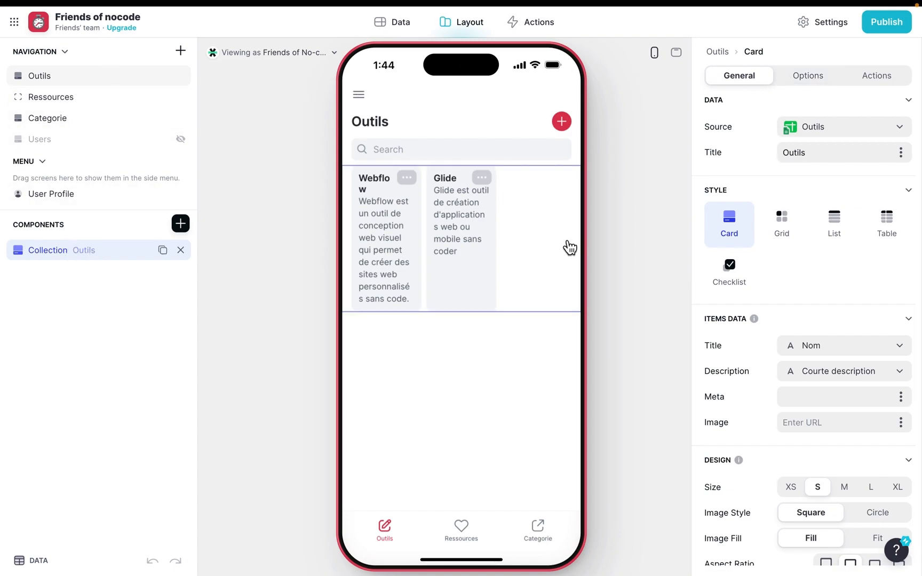
click(75, 82)
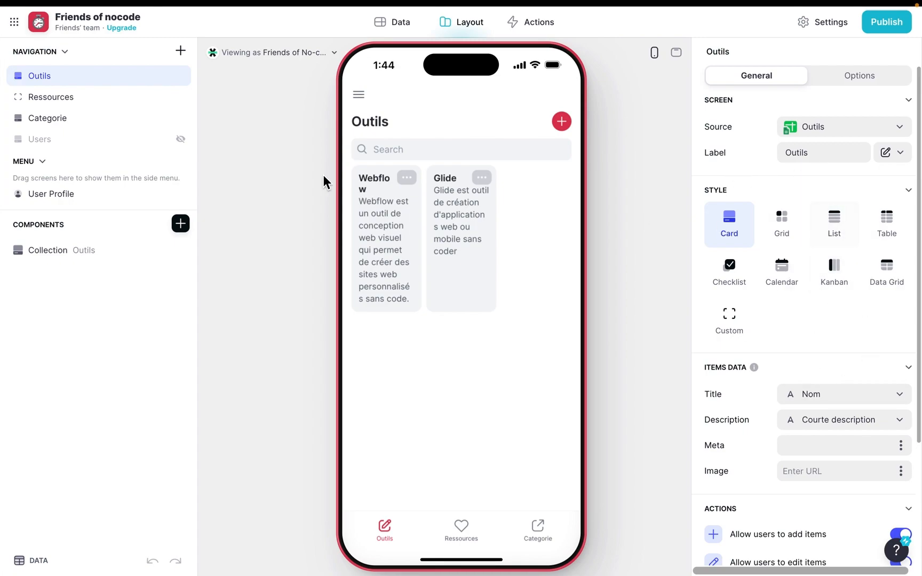
click(74, 251)
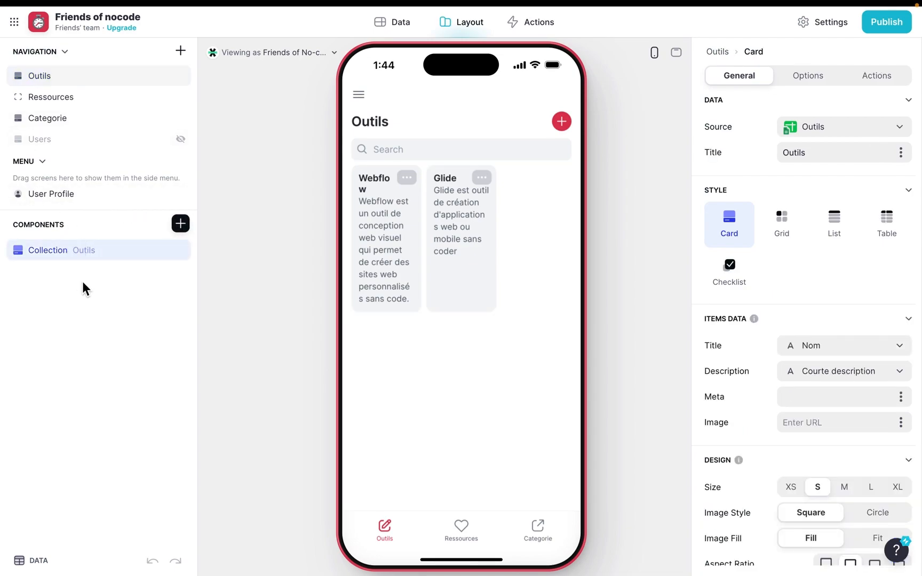
- Select the Categorie collection, switch it to List style, and use Icone as the image
click(465, 536)
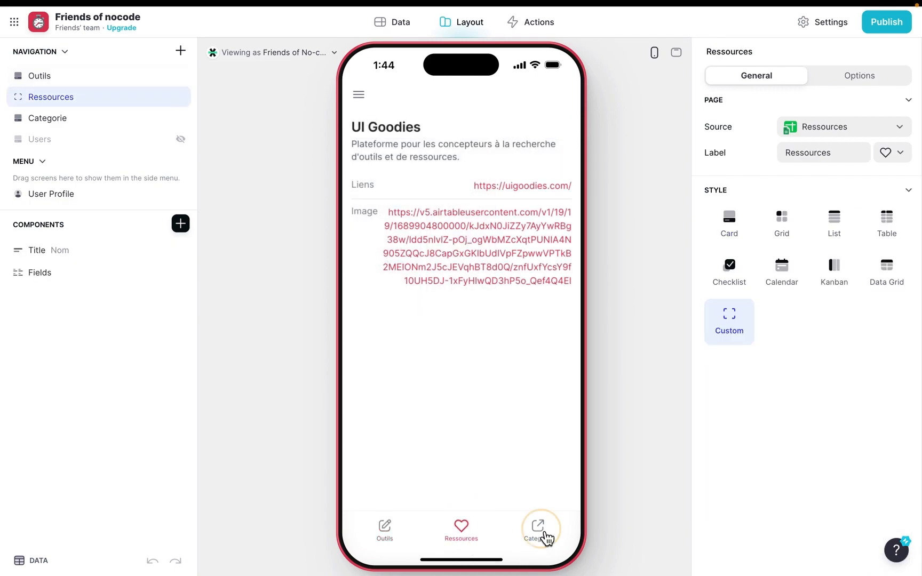
click(539, 536)
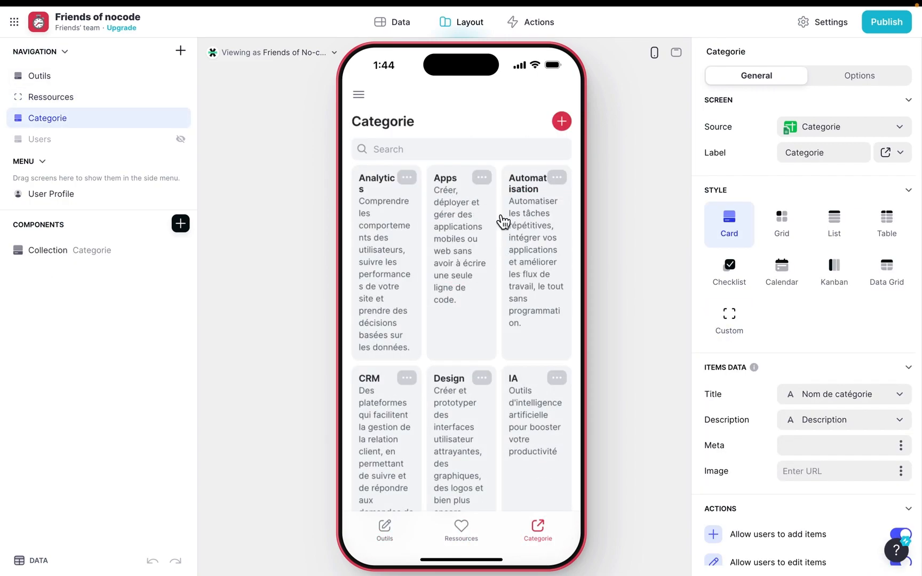
click(104, 260)
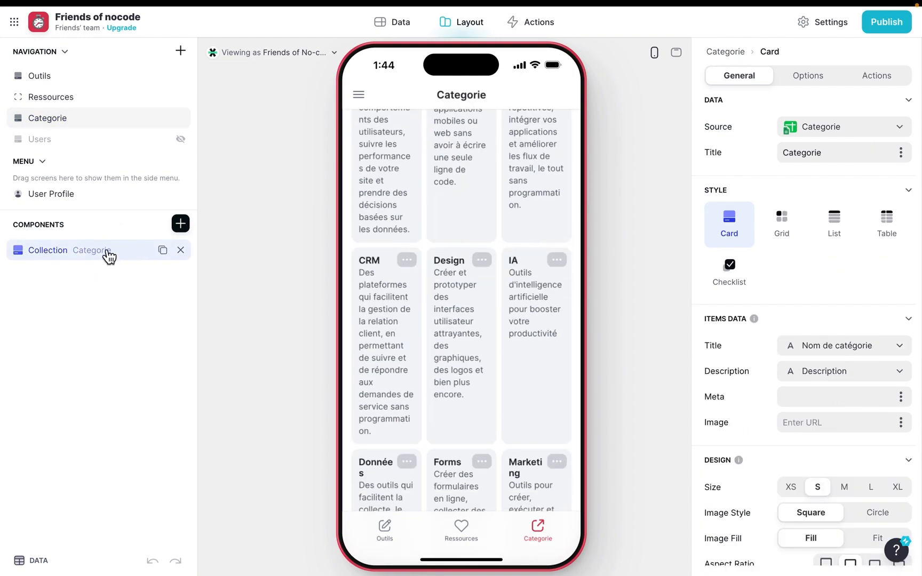
click(849, 230)
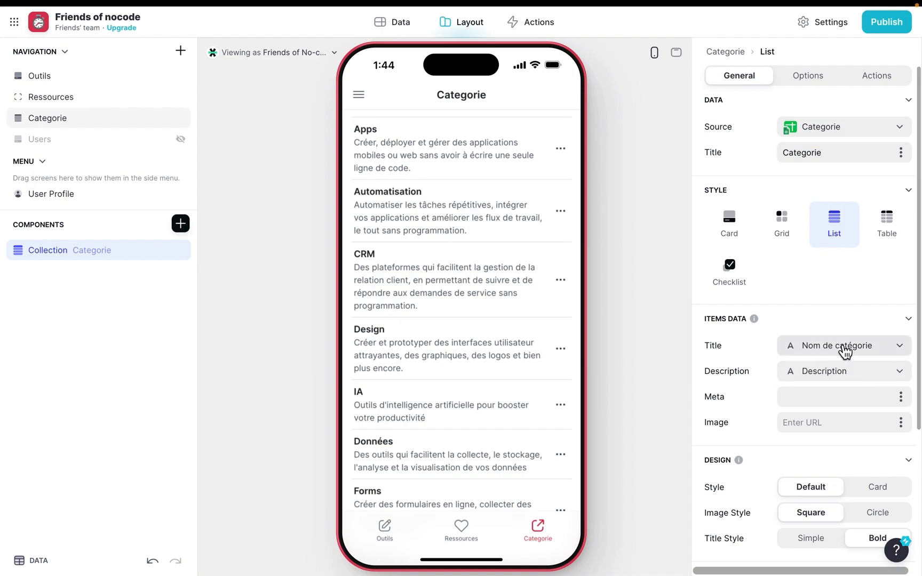
click(902, 424)
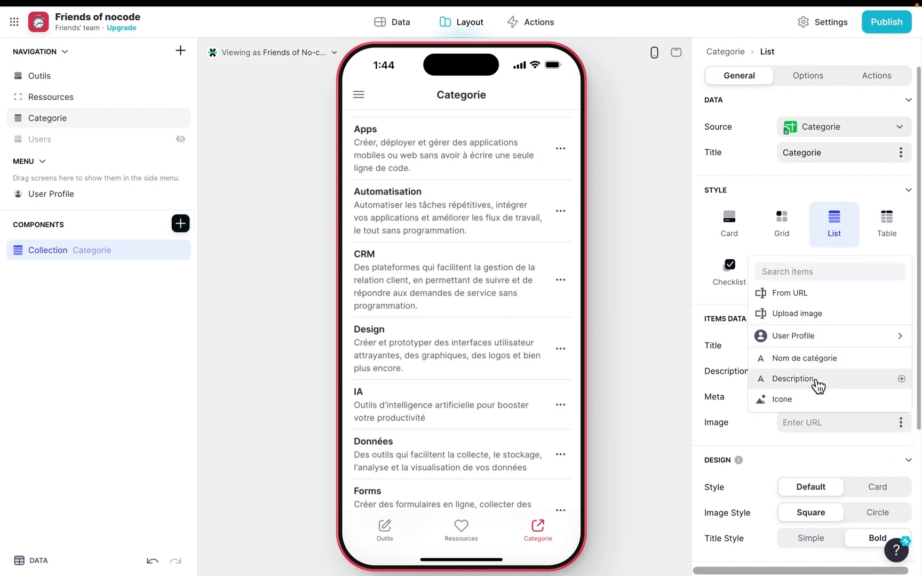
click(798, 400)
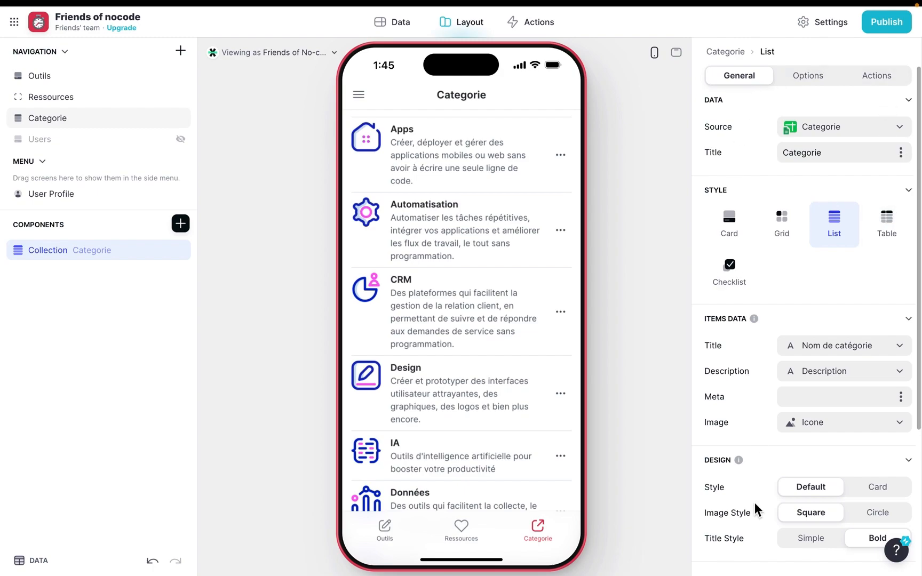
- Review the collection's Options and Actions, leaving users allowed to add categories
scroll(774, 457, down, 4)
scroll(774, 457, up, 4)
click(826, 82)
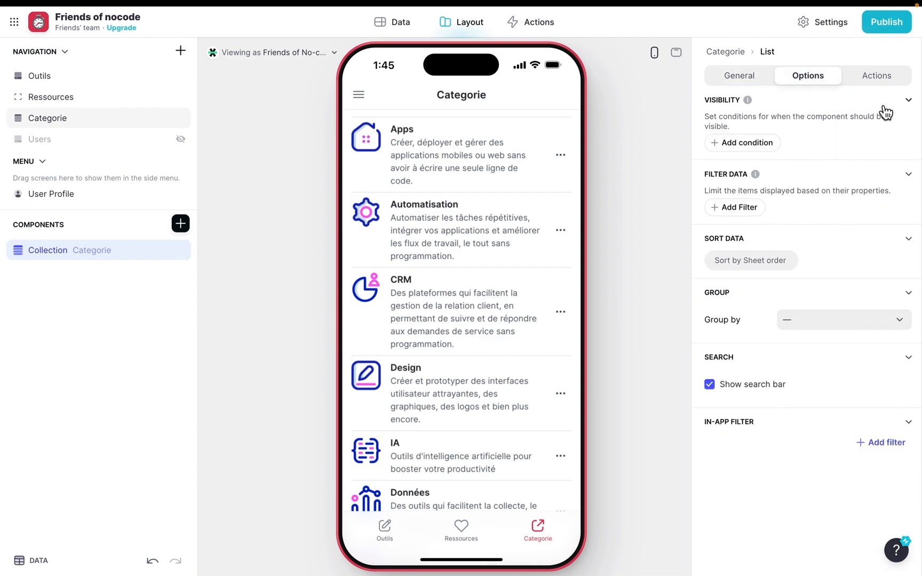
click(872, 83)
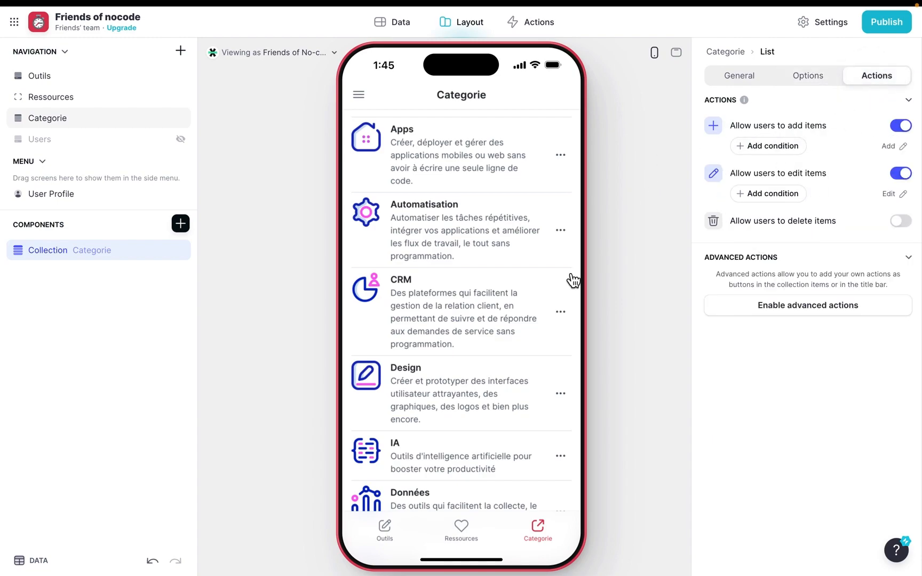
scroll(574, 280, up, 5)
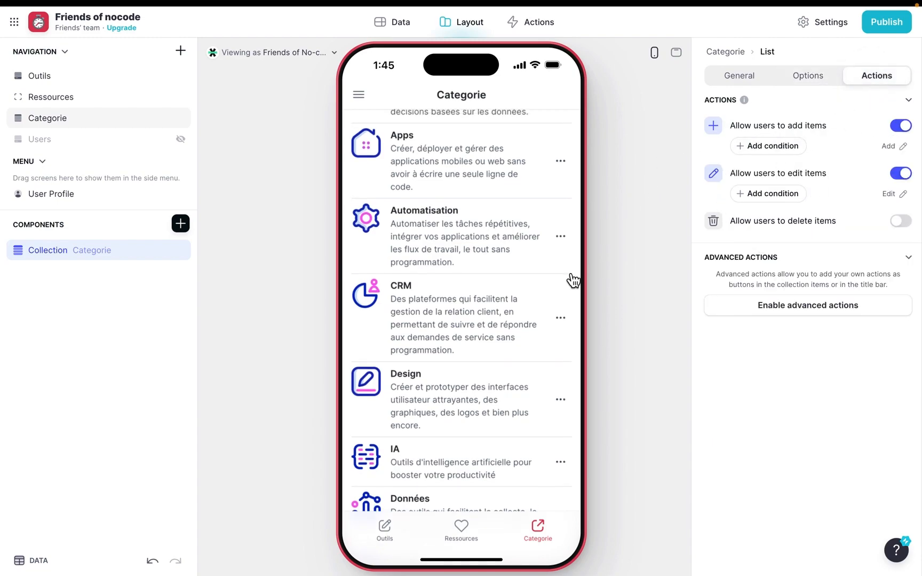
click(907, 130)
click(909, 133)
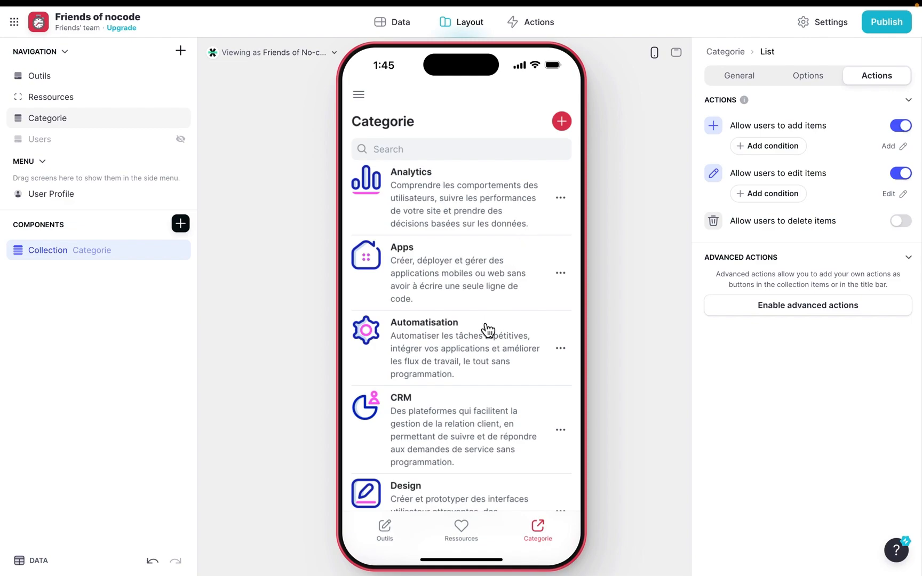
- Add two untitled custom actions on the Actions page, then go back to Layout
click(537, 24)
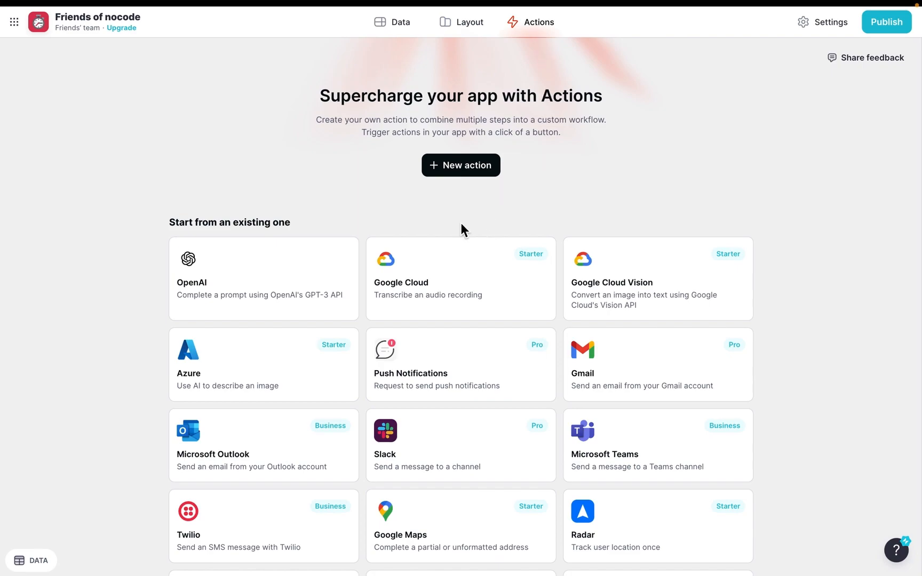
click(479, 176)
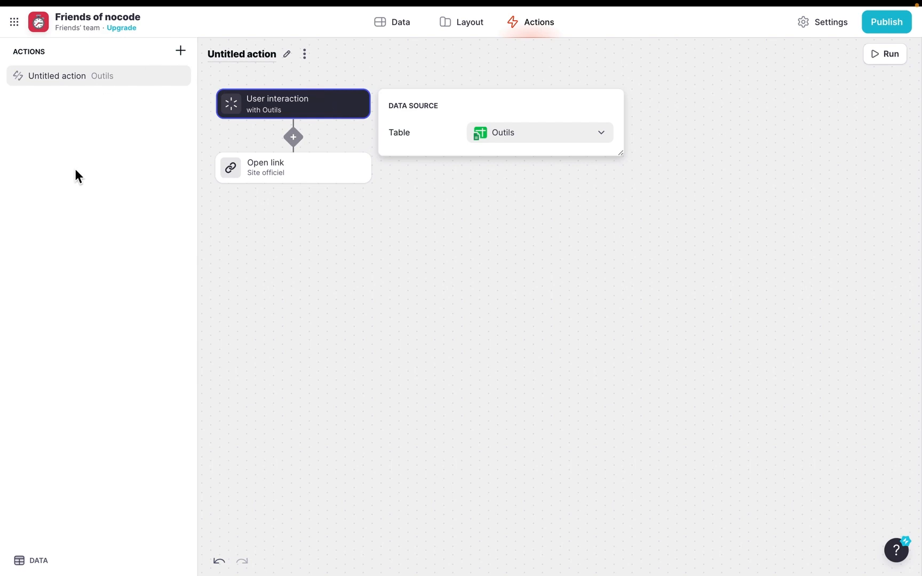
click(181, 50)
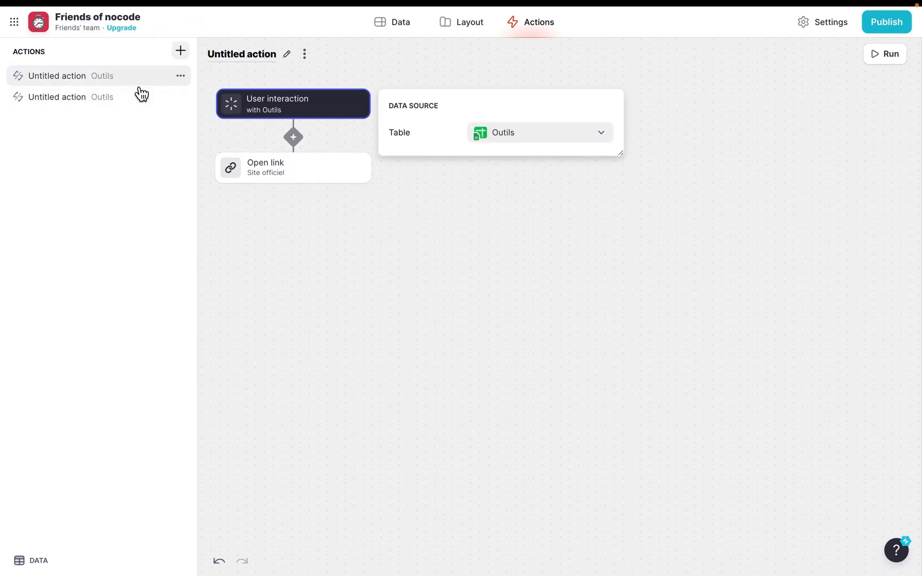
click(472, 27)
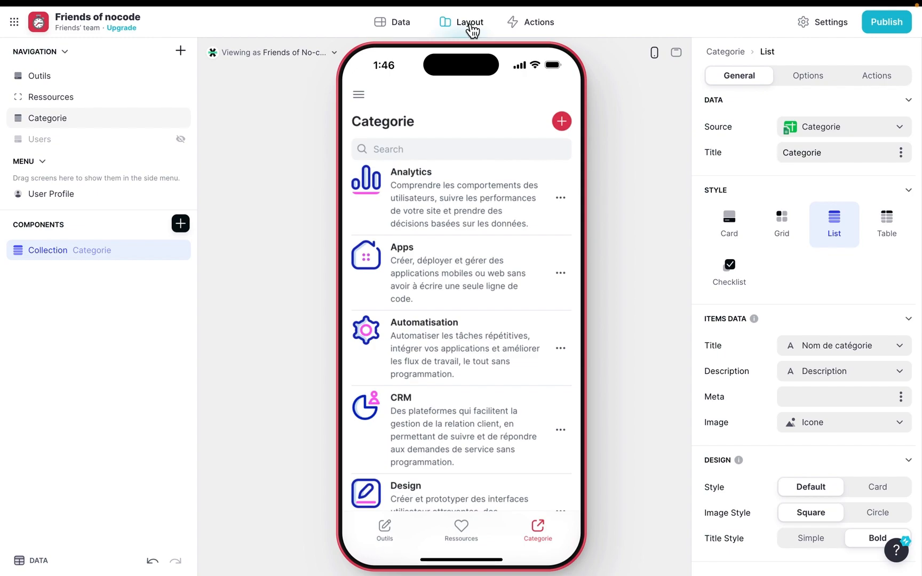
- Set the app's accent colour to orange in the Appearance settings
click(828, 24)
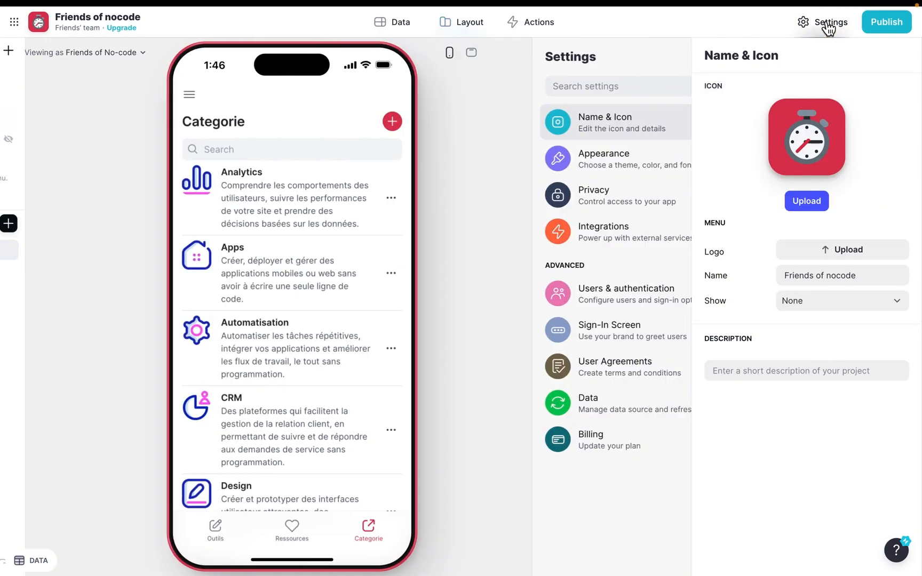
click(612, 152)
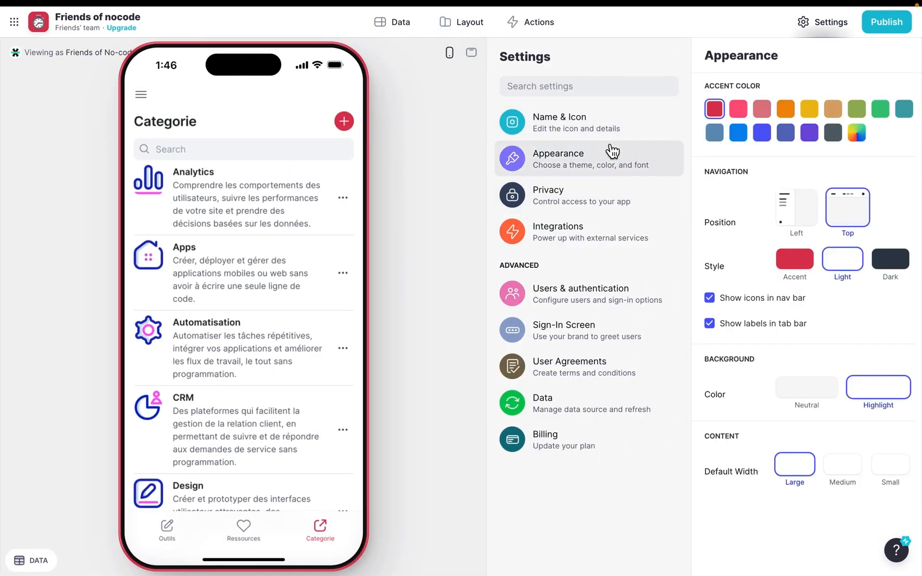
click(785, 108)
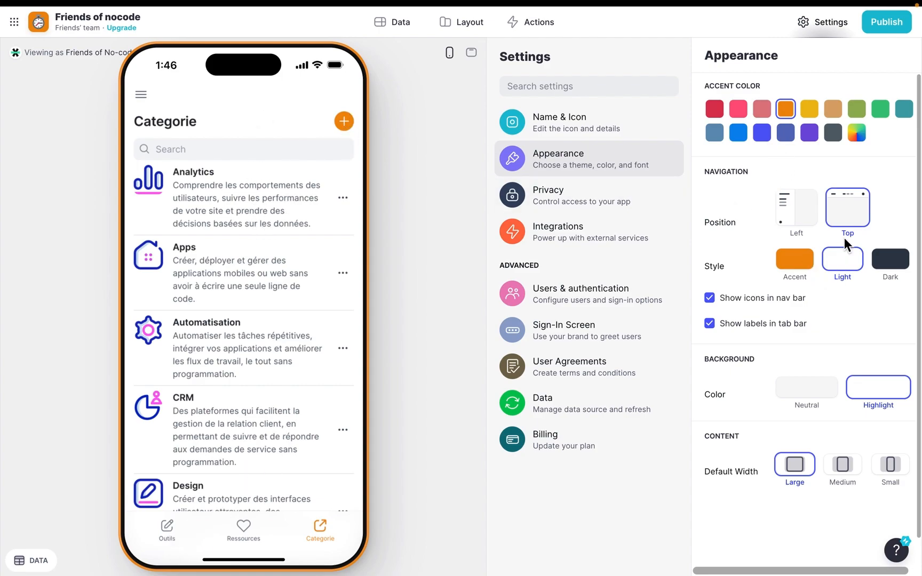
click(861, 139)
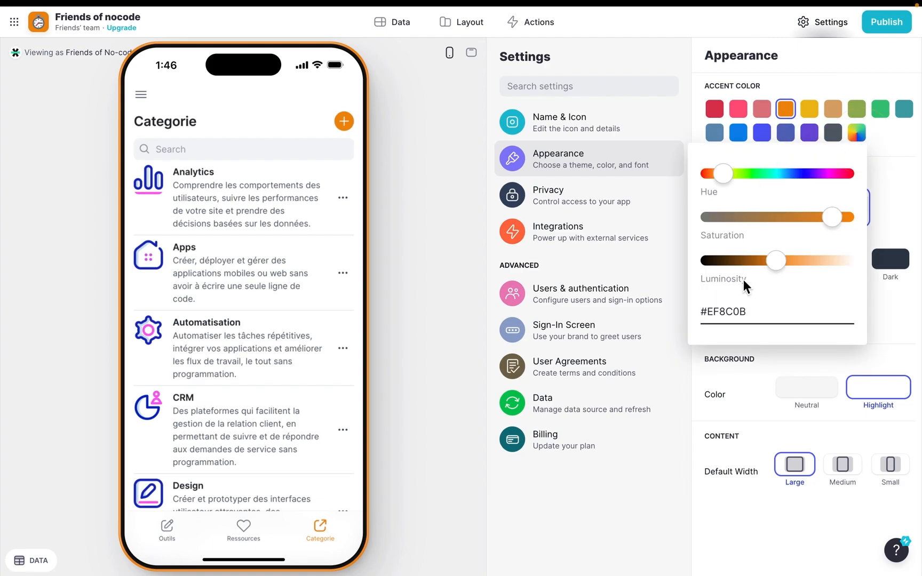
click(901, 210)
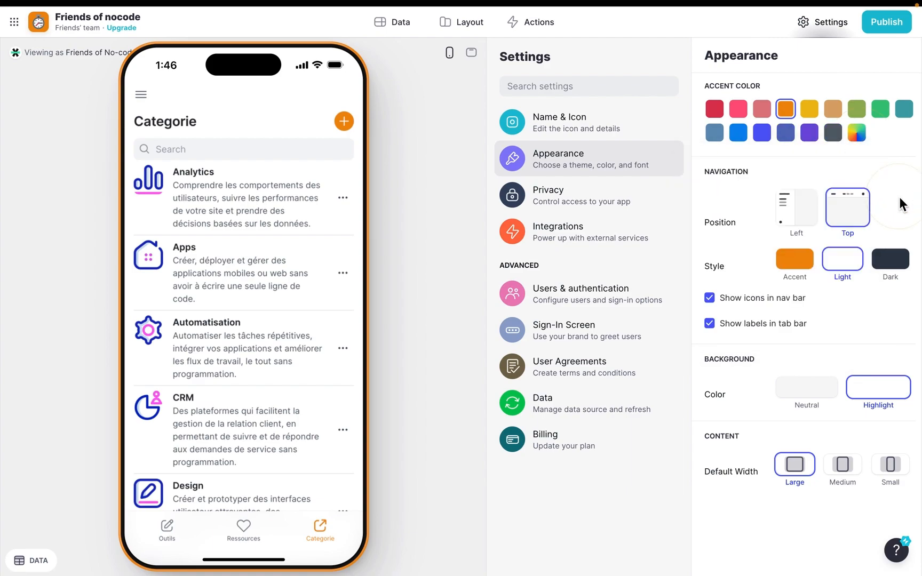
- Keep navigation at Top with the orange Accent style and icons shown
click(800, 214)
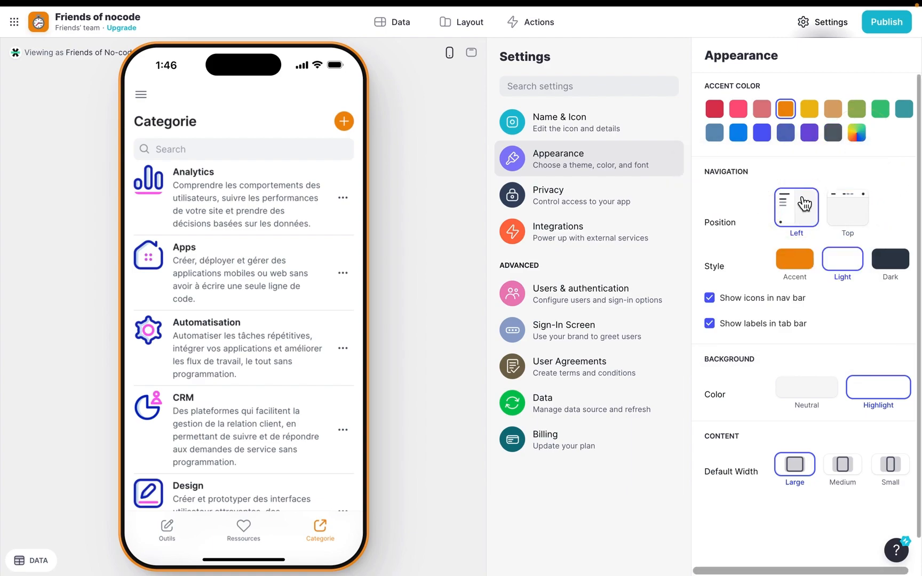
click(867, 211)
click(795, 263)
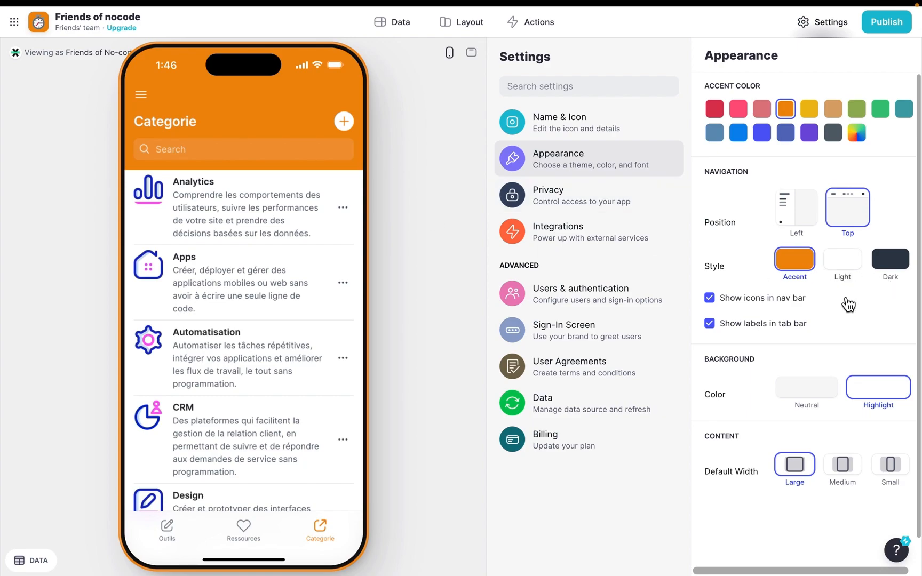
click(890, 266)
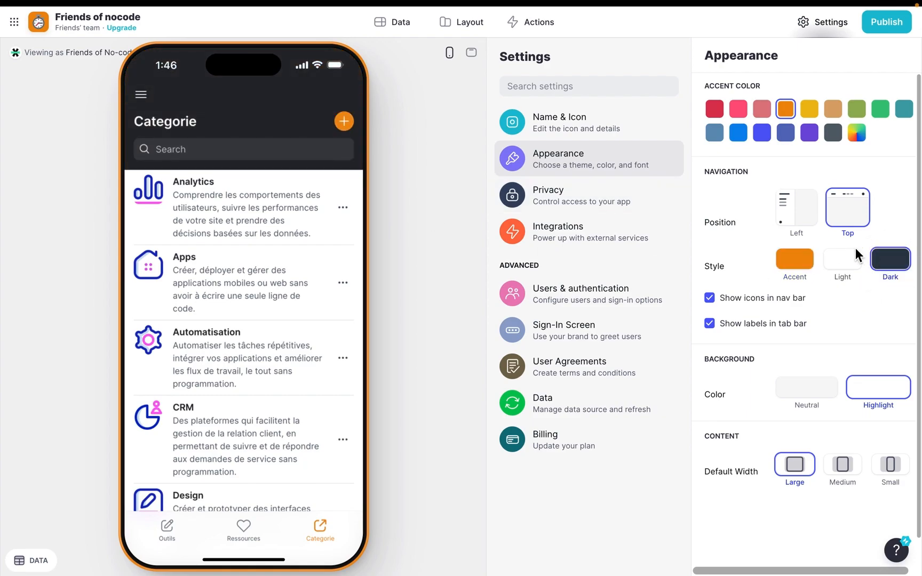
click(860, 268)
click(798, 262)
click(710, 298)
click(710, 299)
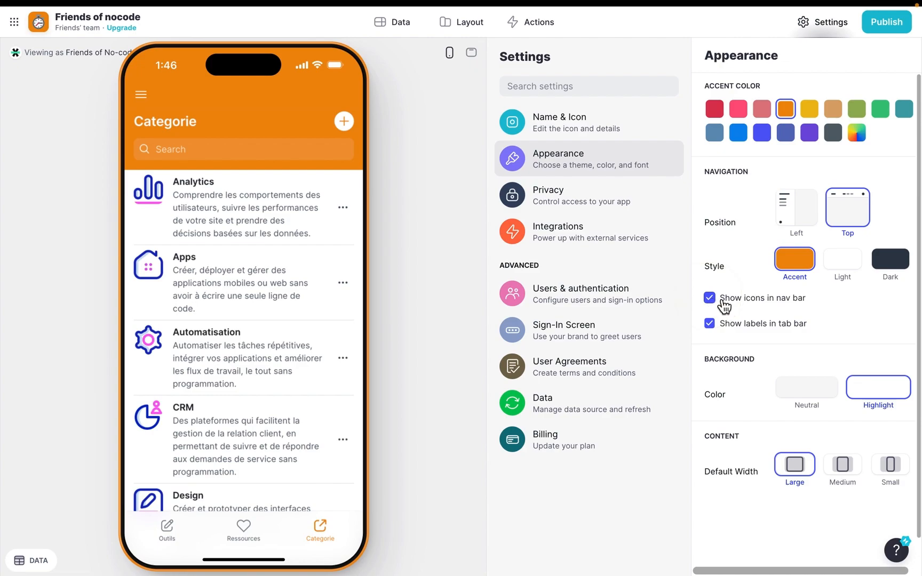
- Keep the highlight background colour, then move to the Privacy settings
scroll(818, 336, down, 1)
click(809, 371)
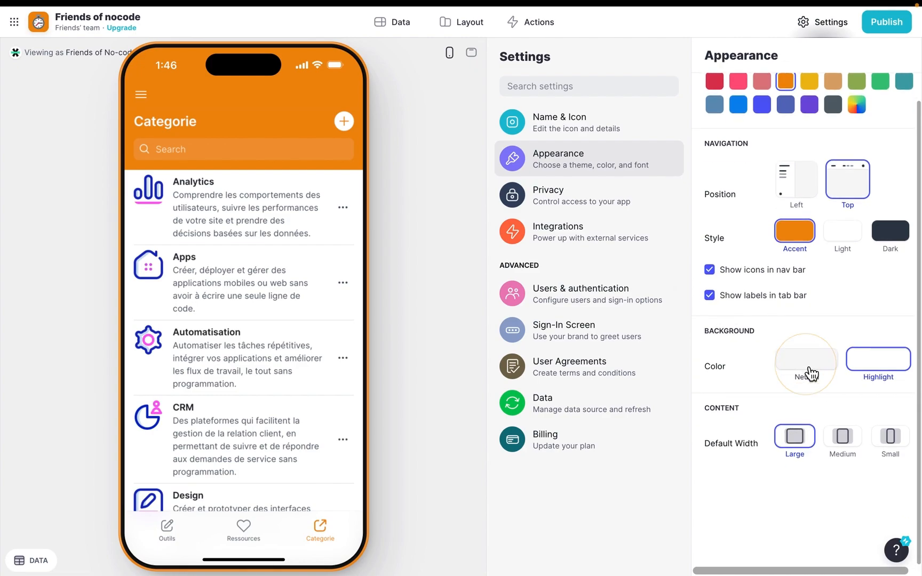
click(890, 376)
click(612, 207)
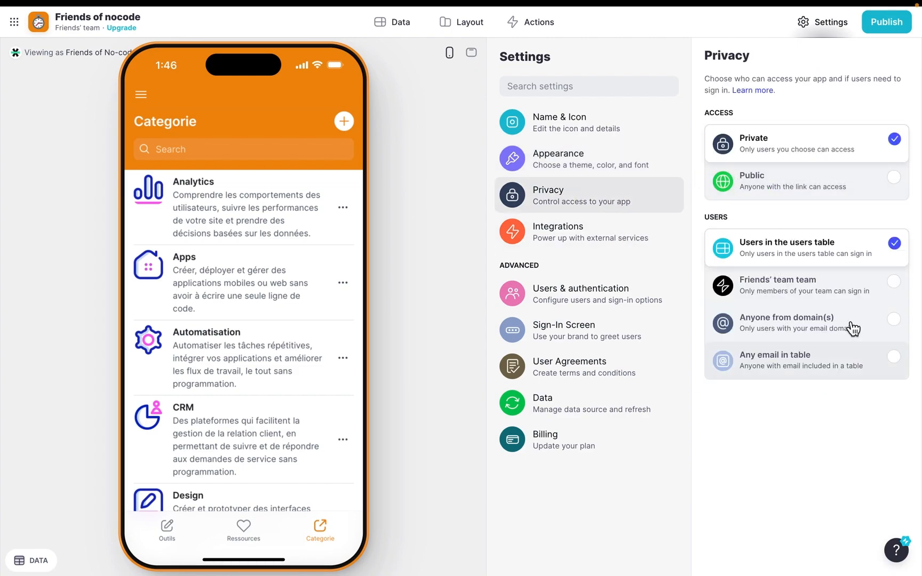
click(873, 206)
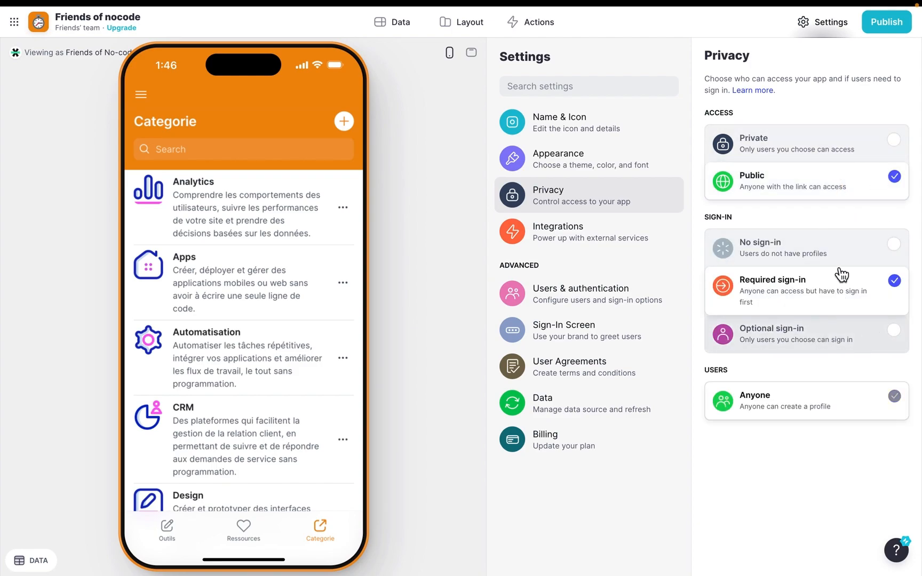
click(591, 235)
scroll(829, 205, down, 5)
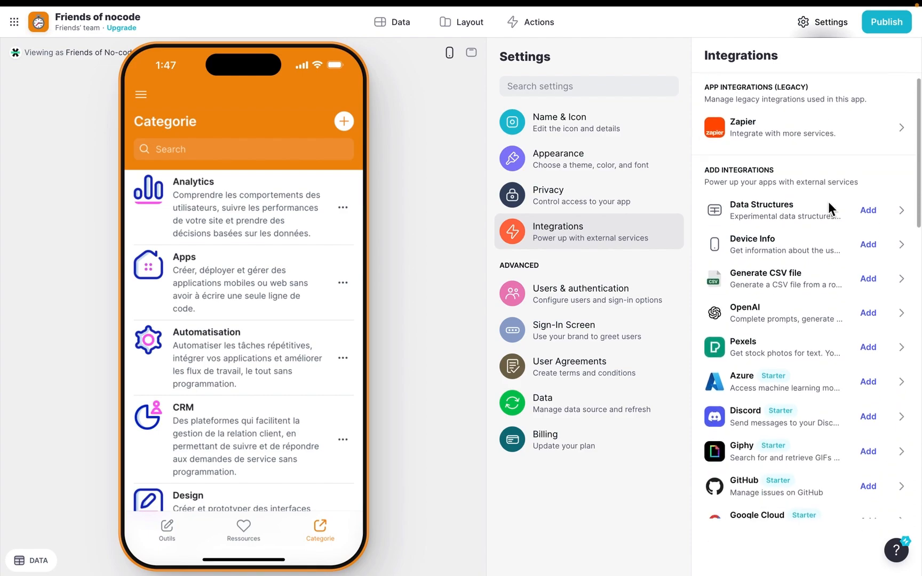
scroll(829, 205, up, 5)
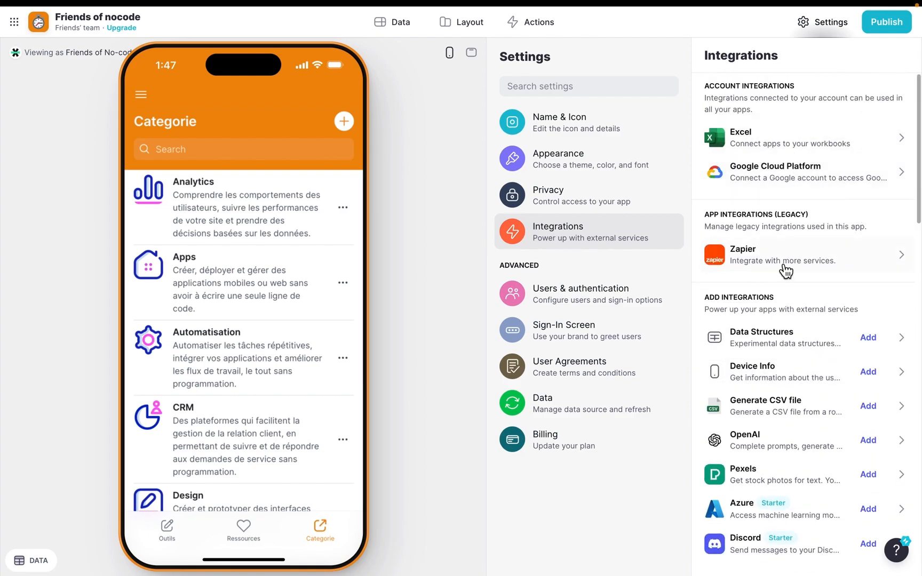
scroll(838, 192, down, 2)
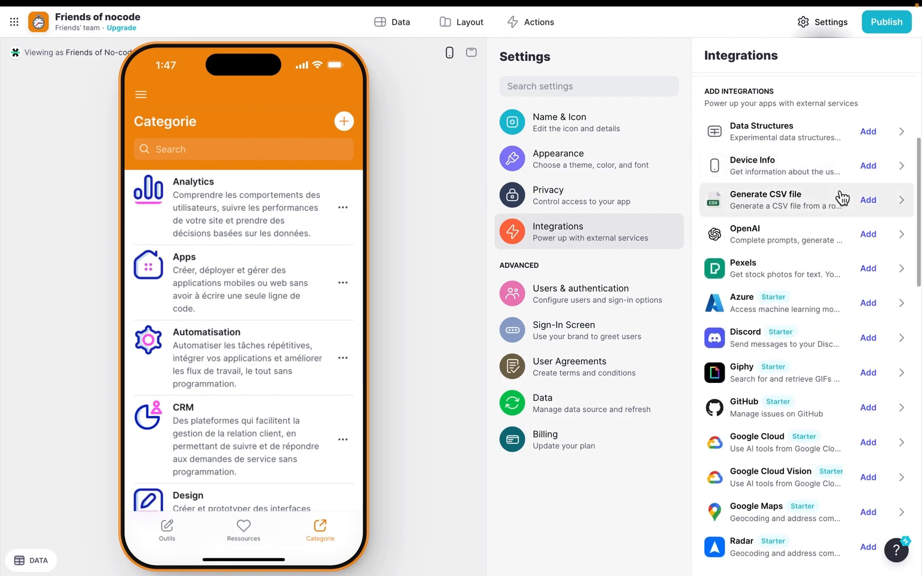
scroll(834, 257, down, 3)
scroll(831, 263, up, 4)
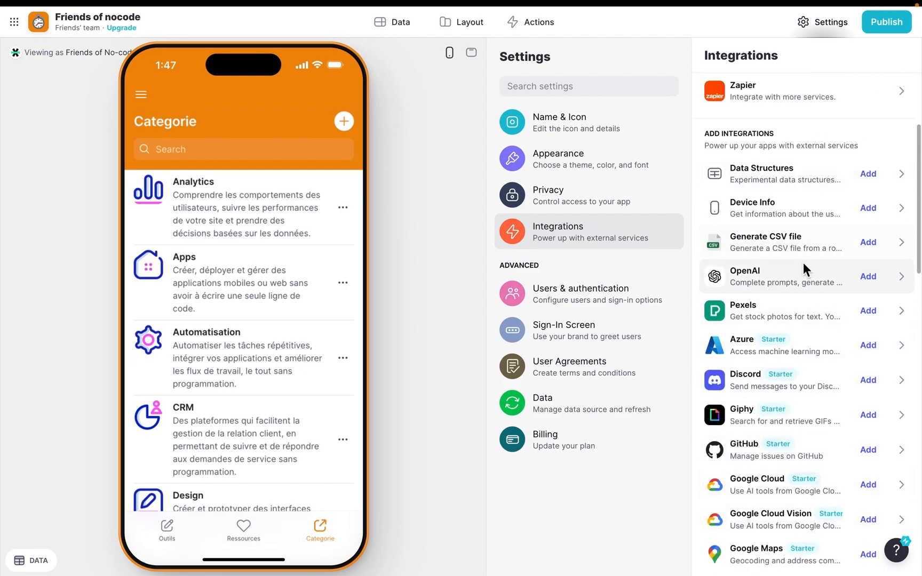
scroll(804, 264, down, 5)
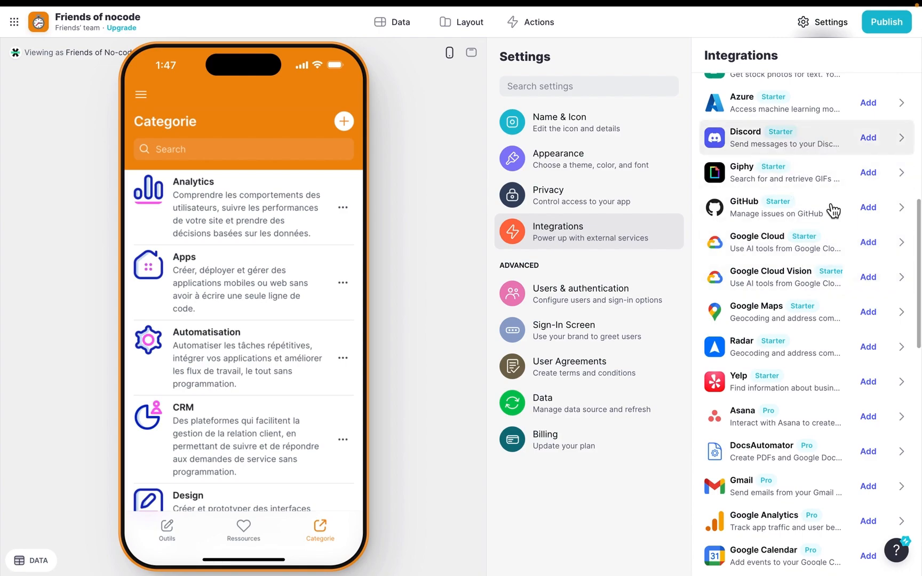
scroll(830, 205, down, 6)
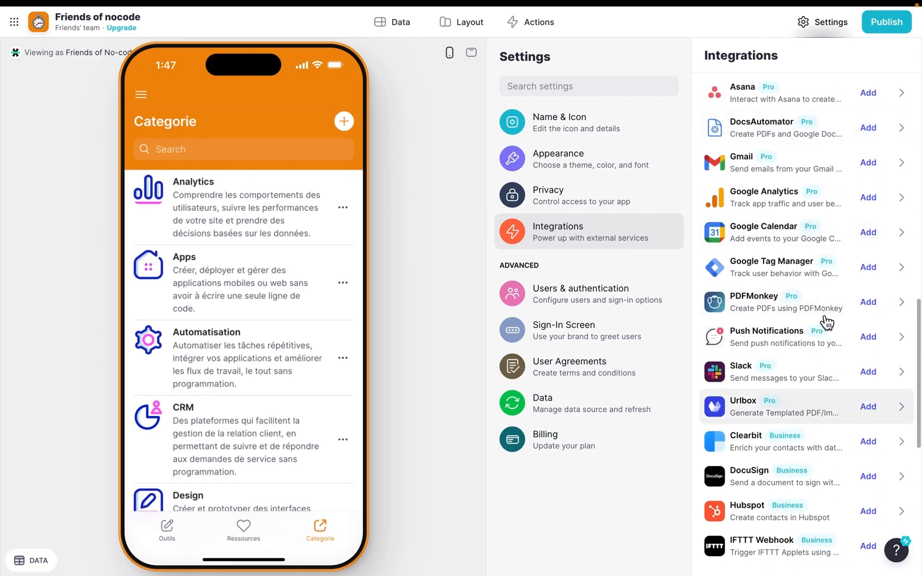
scroll(826, 353, down, 2)
scroll(826, 354, down, 3)
scroll(827, 354, up, 10)
scroll(826, 354, up, 2)
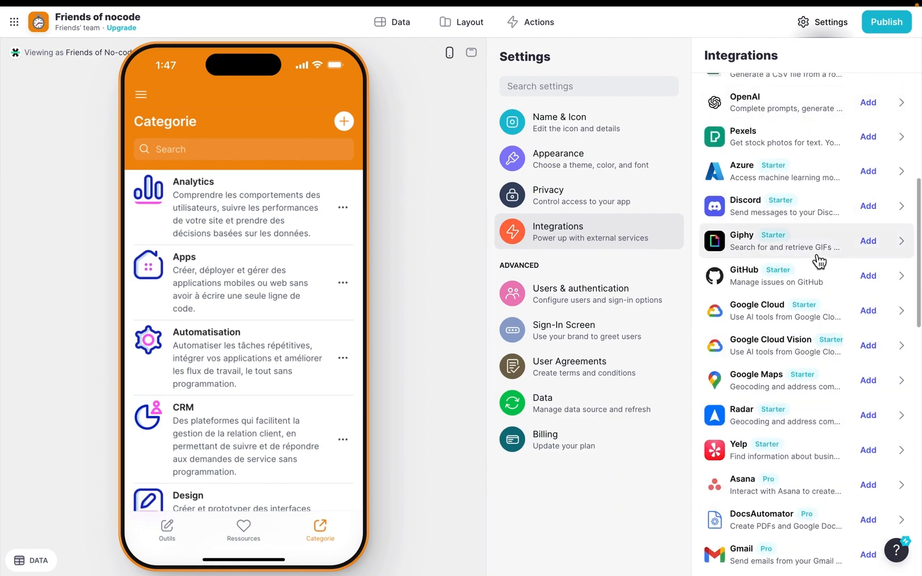
scroll(819, 262, up, 1)
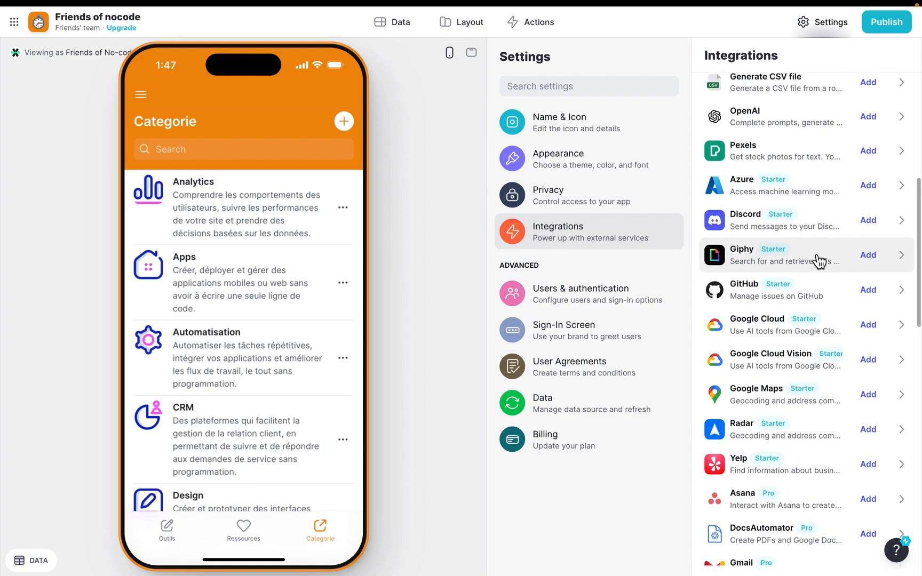
- Review Users & authentication: PIN e-mails enabled, magic link and Google sign-in off
click(614, 291)
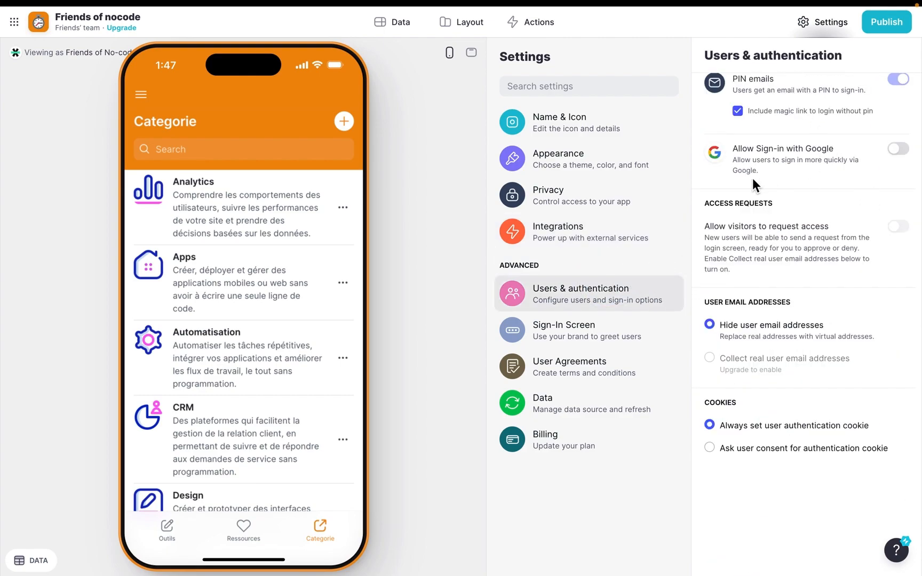
scroll(753, 182, up, 3)
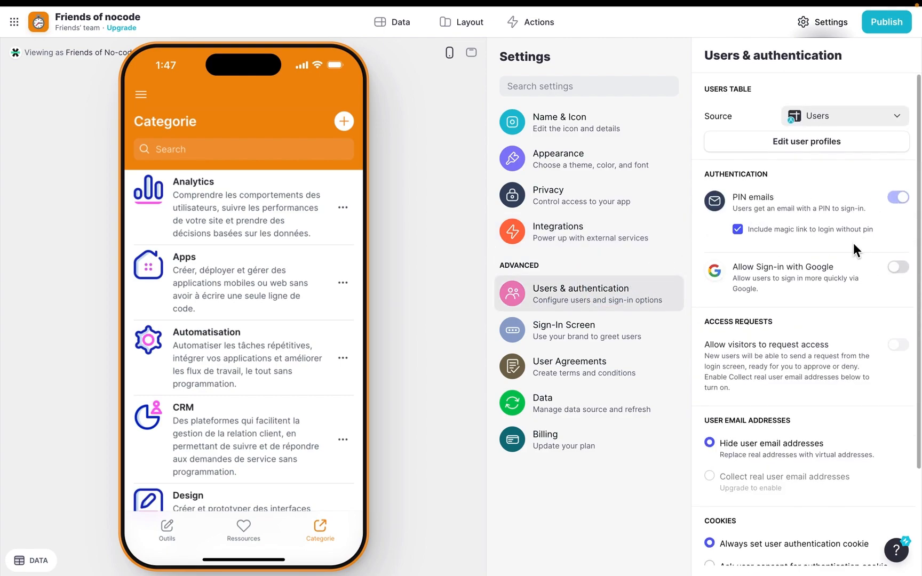
scroll(854, 245, down, 3)
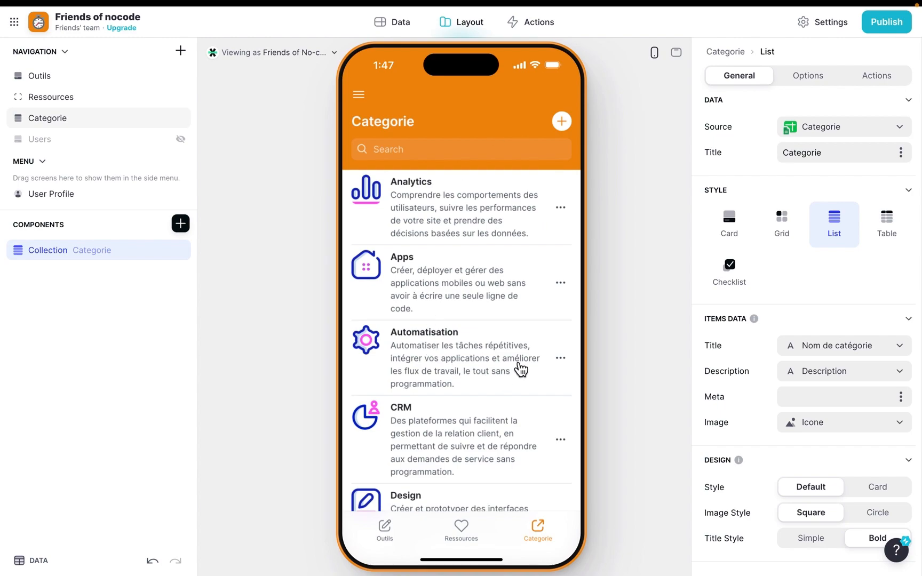
- Publish the app with the link friendstest.glide.page and open the live app in a new tab
scroll(502, 262, down, 3)
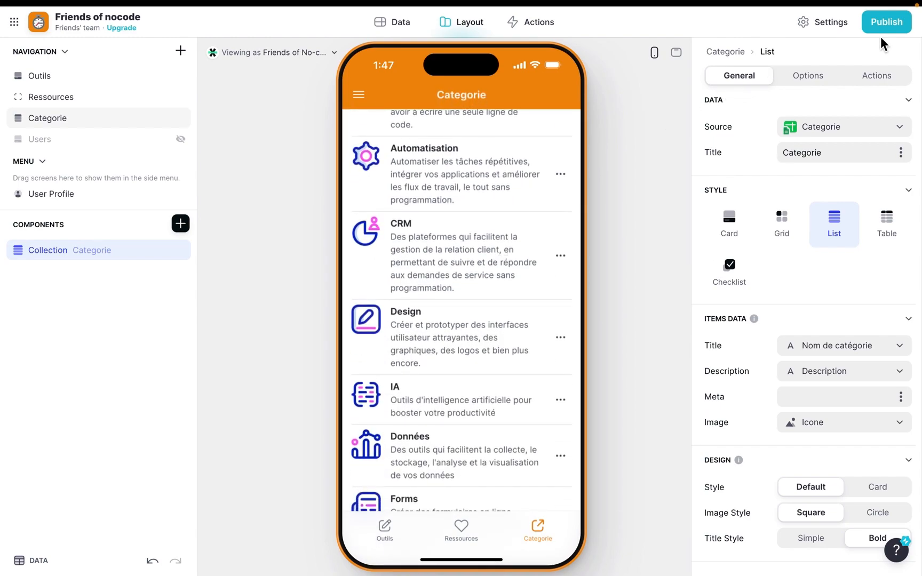
click(897, 35)
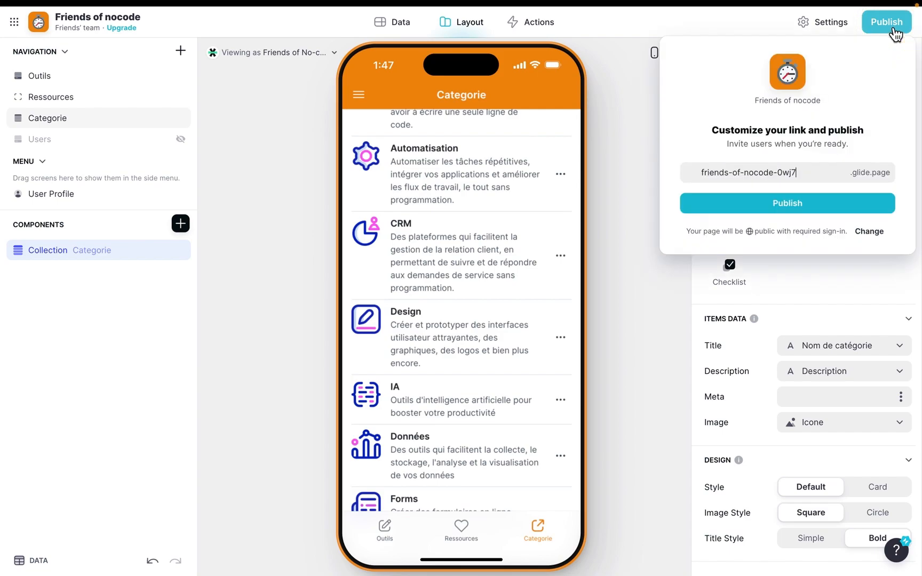
drag(804, 173, 698, 173)
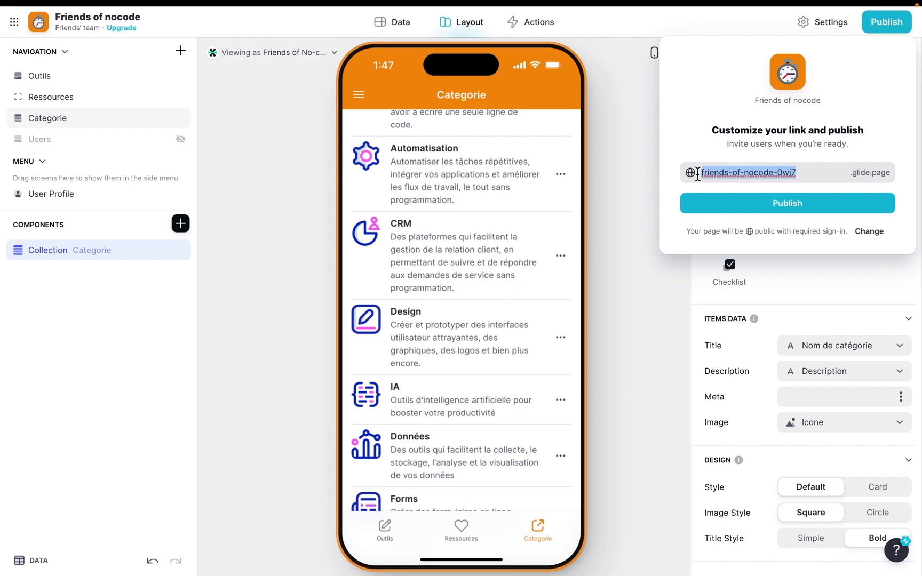
text(frie)
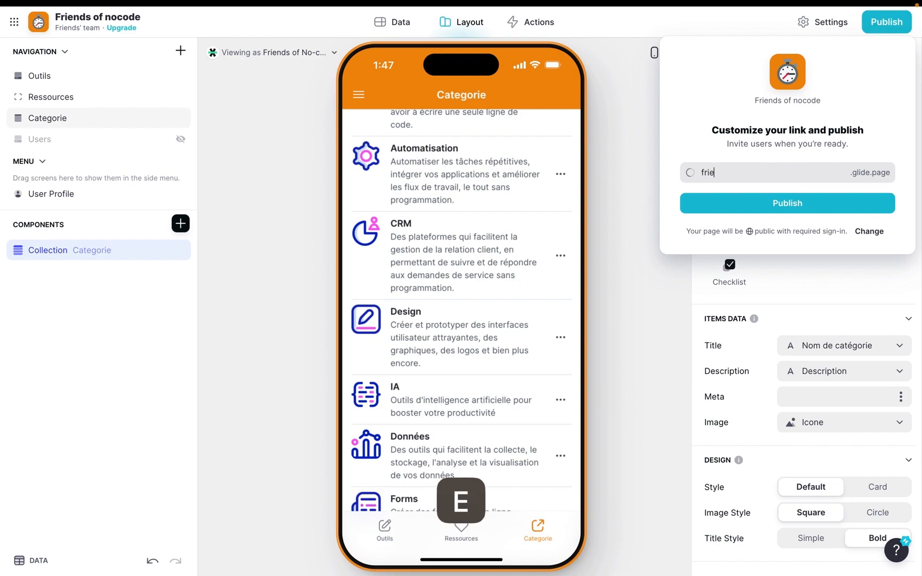
text(nds test)
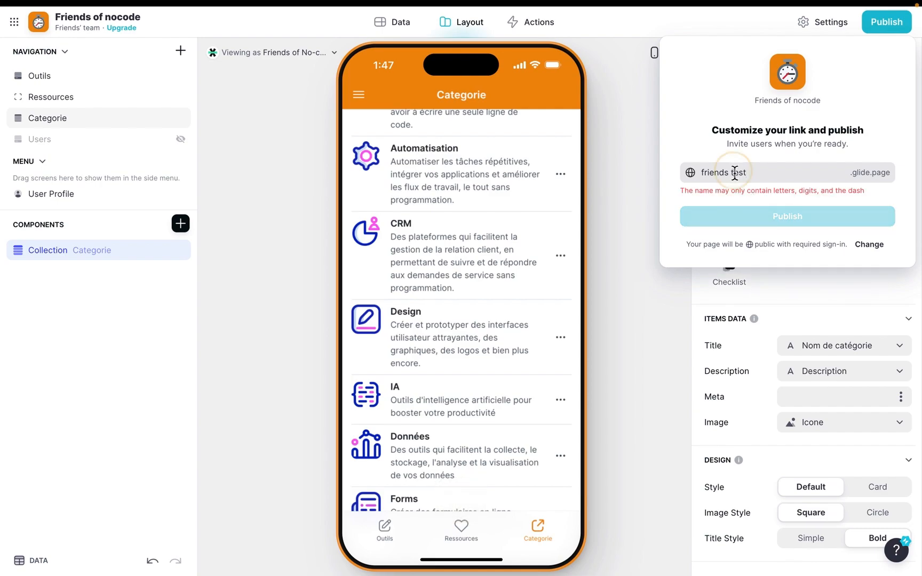
key(Left)
key(Left)
key(Left)
key(Left)
key(BackSpace)
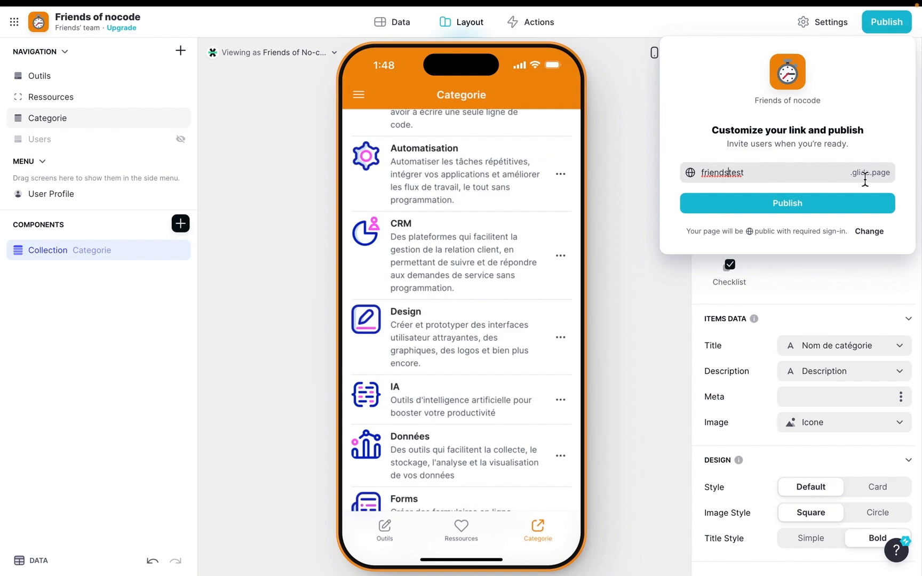
click(796, 204)
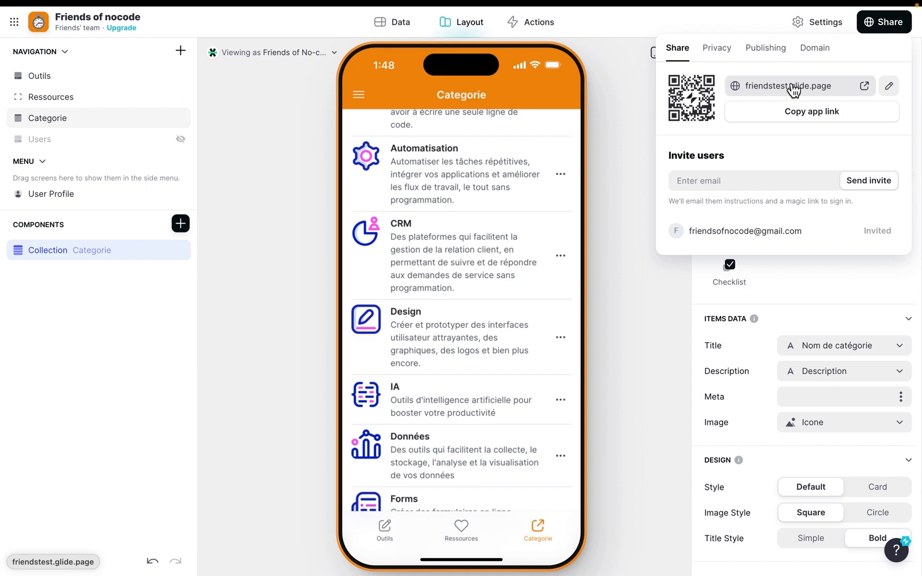
click(865, 86)
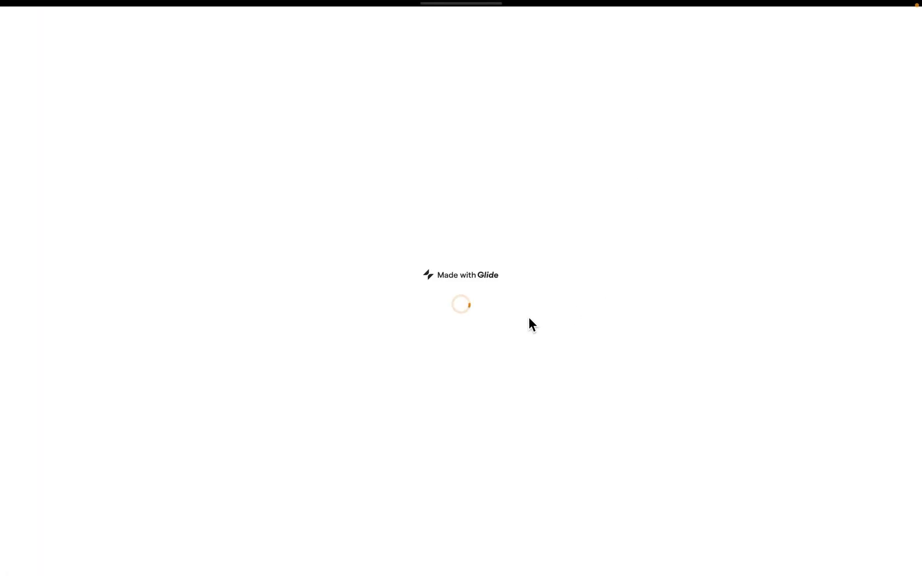
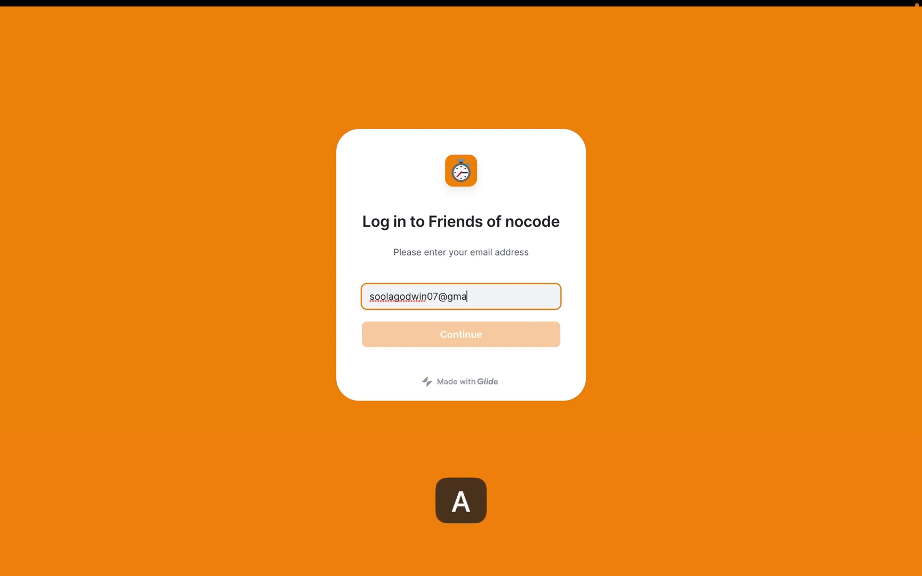
- Sign in to the live app with your e-mail address and the e-mailed PIN
key(Return)
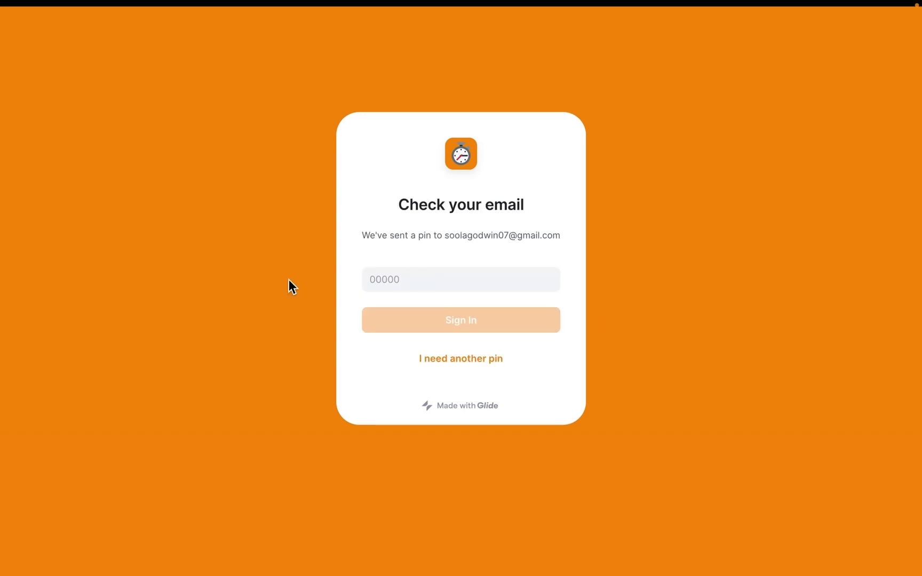
mouse_move(2, 273)
click(387, 286)
click(459, 323)
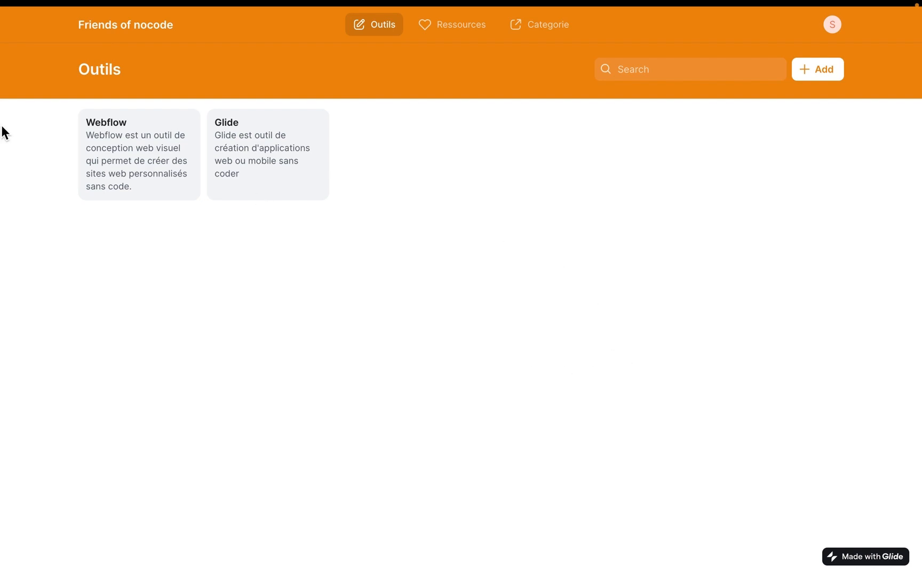
- Check the live app's web address, then move to the Ressources page
mouse_move(2, 133)
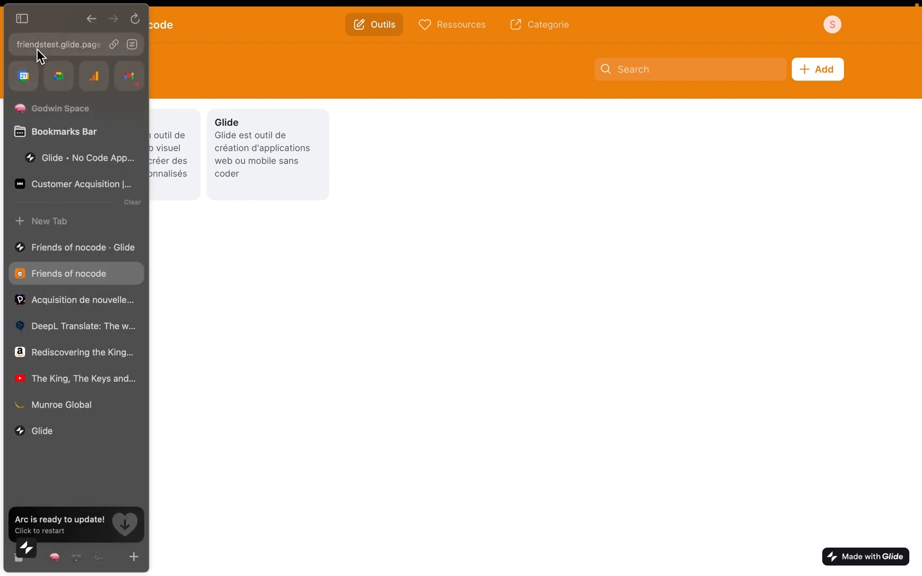
click(71, 48)
click(383, 137)
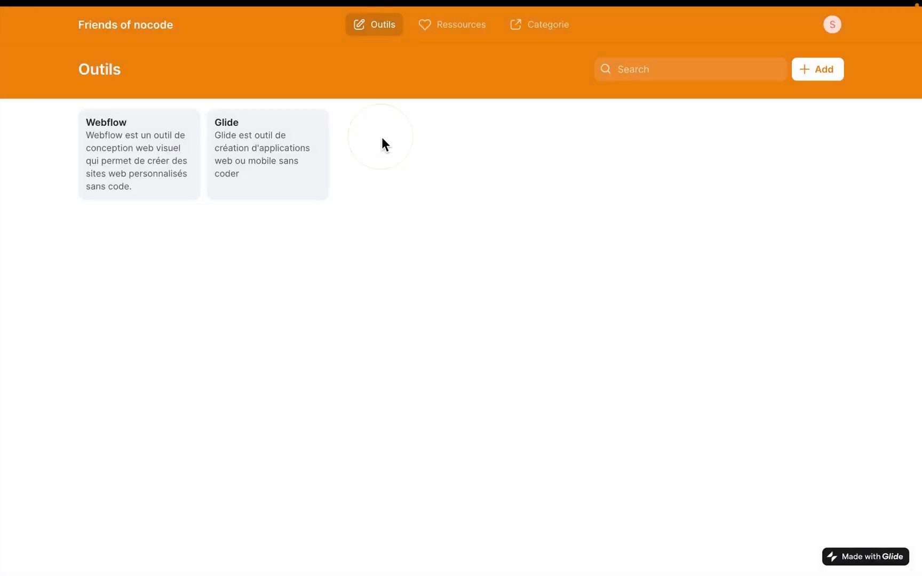
click(460, 35)
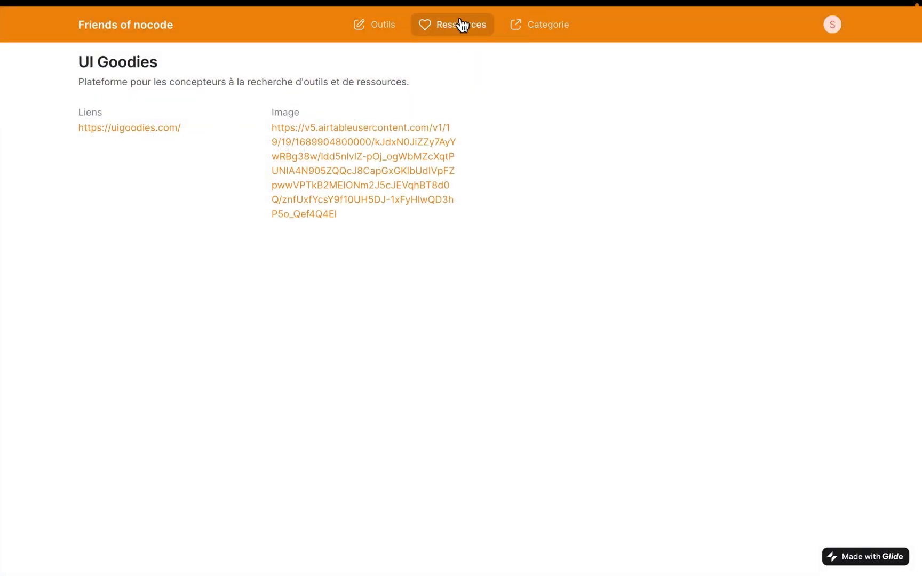
- Browse the Categorie list, then open and cancel the new-category form without adding anything
click(553, 29)
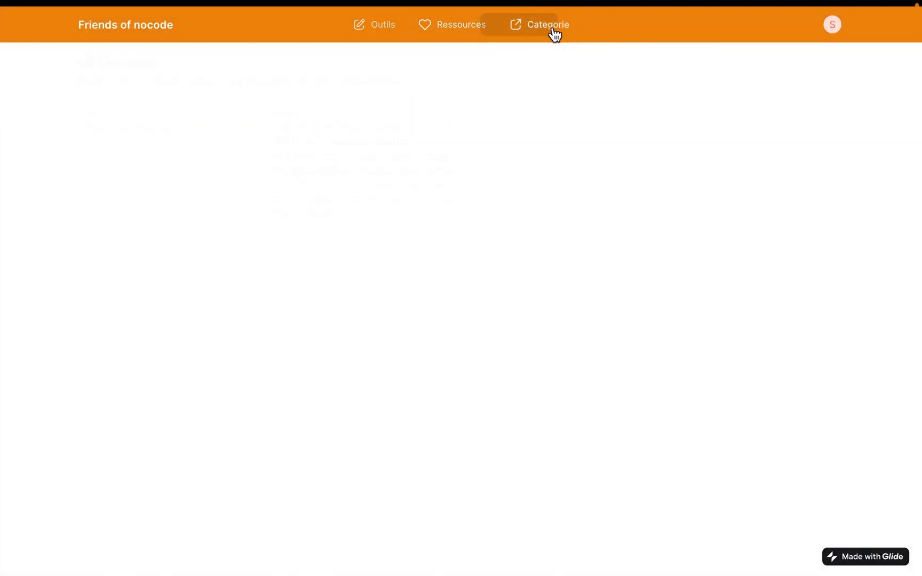
scroll(314, 168, down, 7)
scroll(315, 169, up, 10)
scroll(417, 114, down, 6)
scroll(419, 114, up, 6)
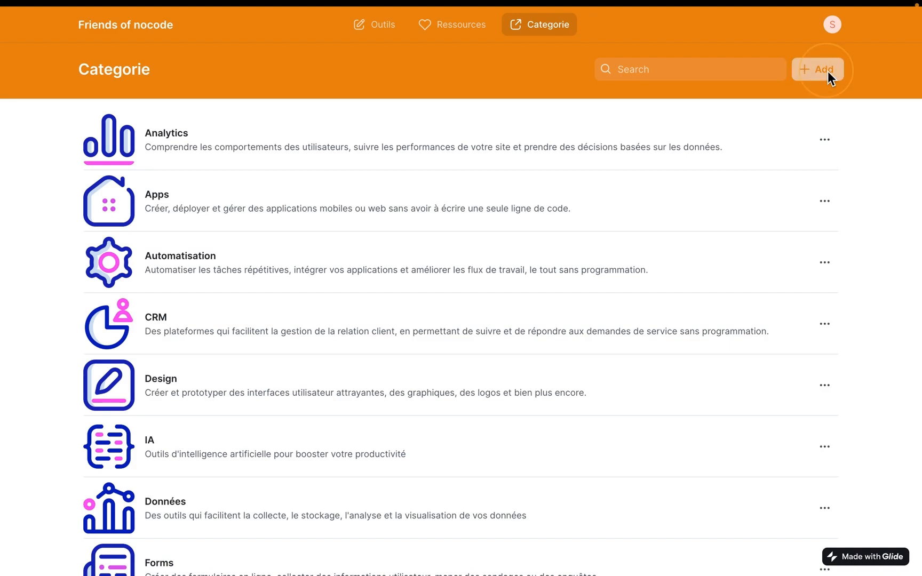
click(827, 71)
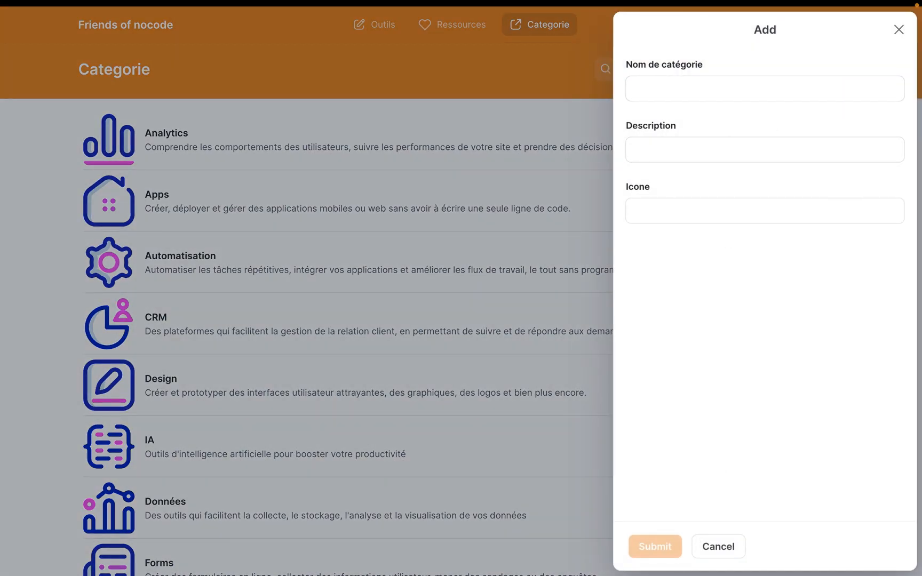
click(899, 32)
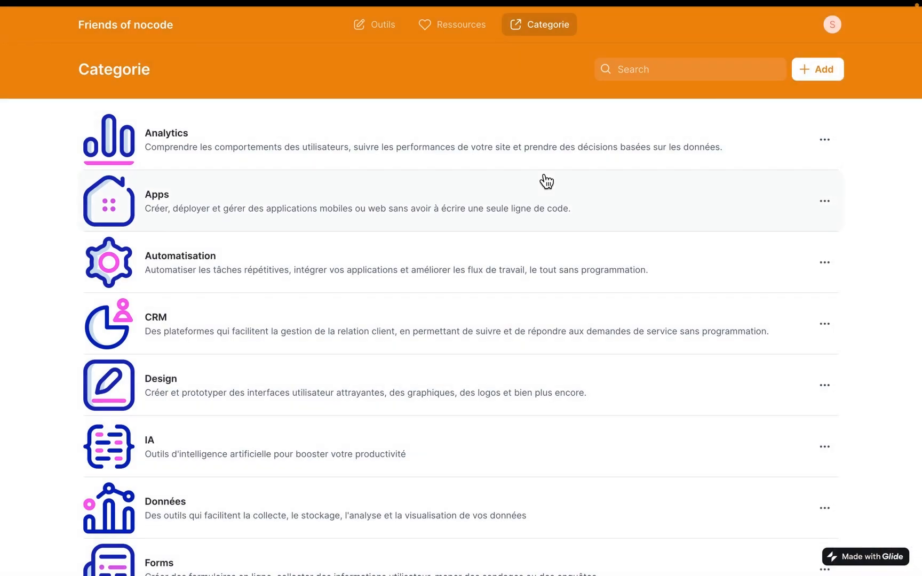